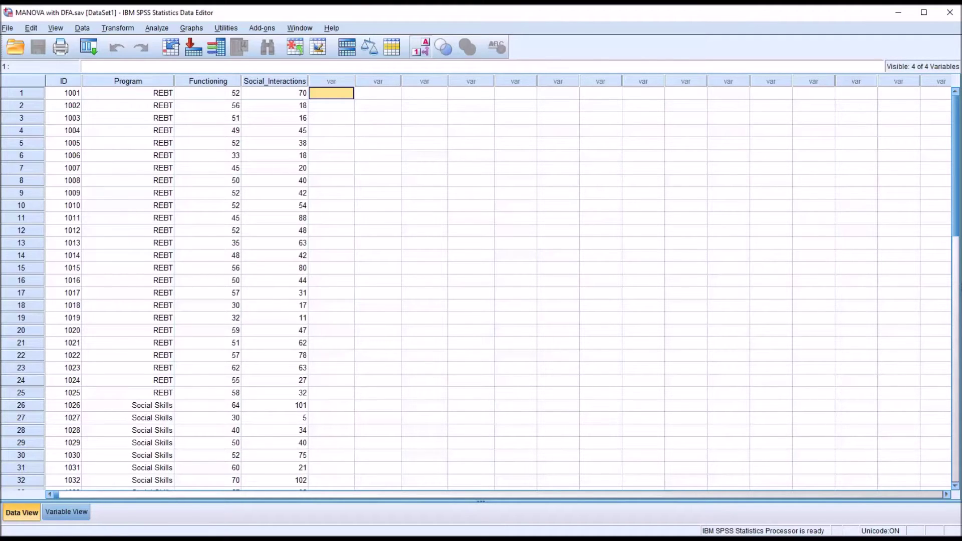
Examine the Program, Functioning and Social_Interactions variables, including where the REBT and Social Skills groups begin in Program.
click(119, 83)
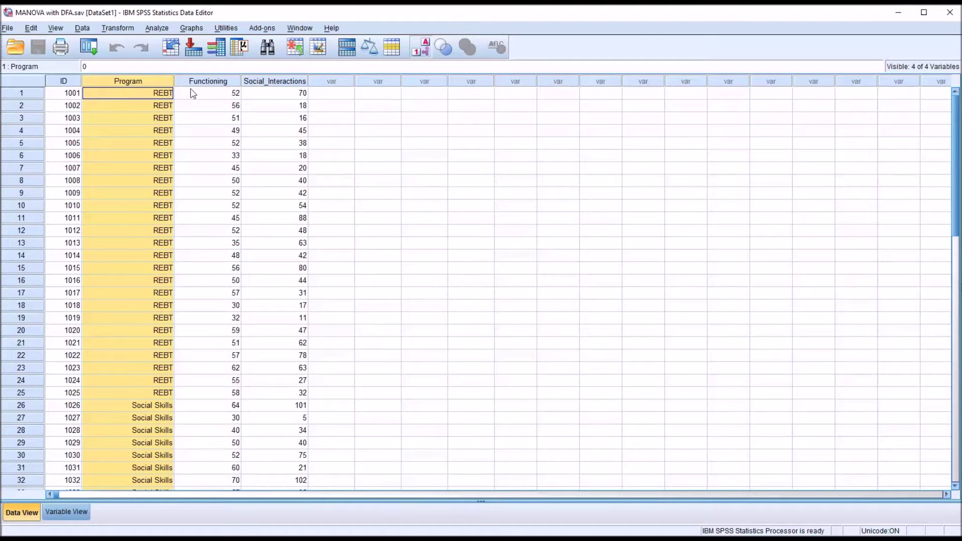
click(208, 83)
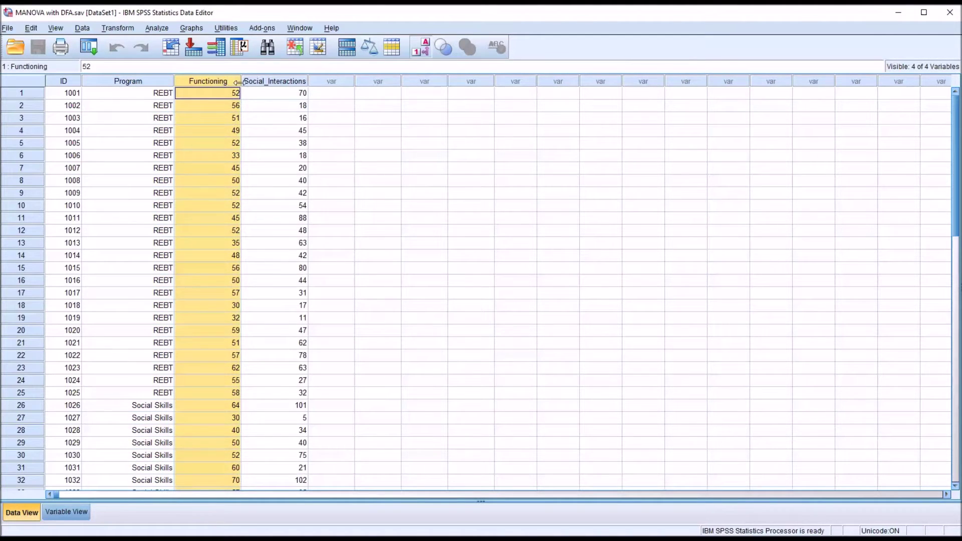
click(261, 83)
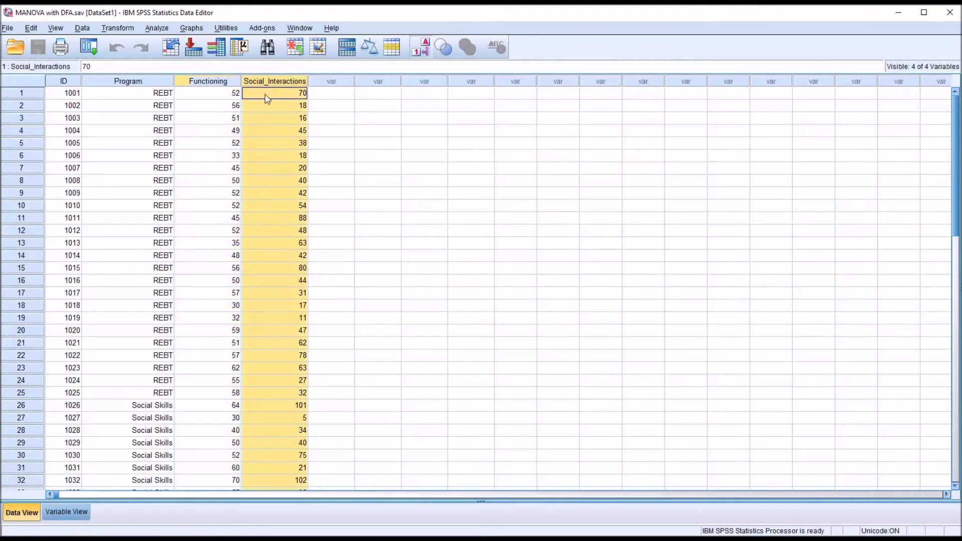
click(210, 83)
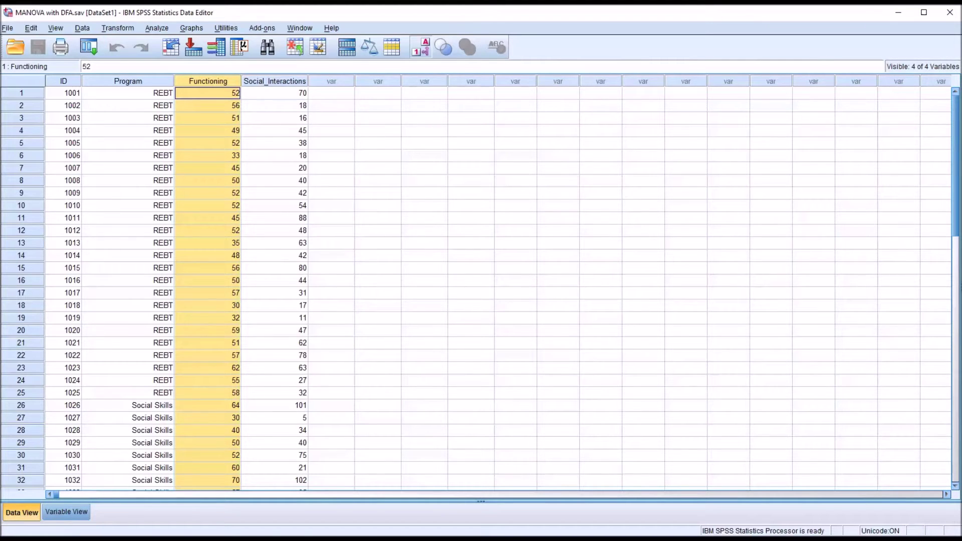
click(273, 82)
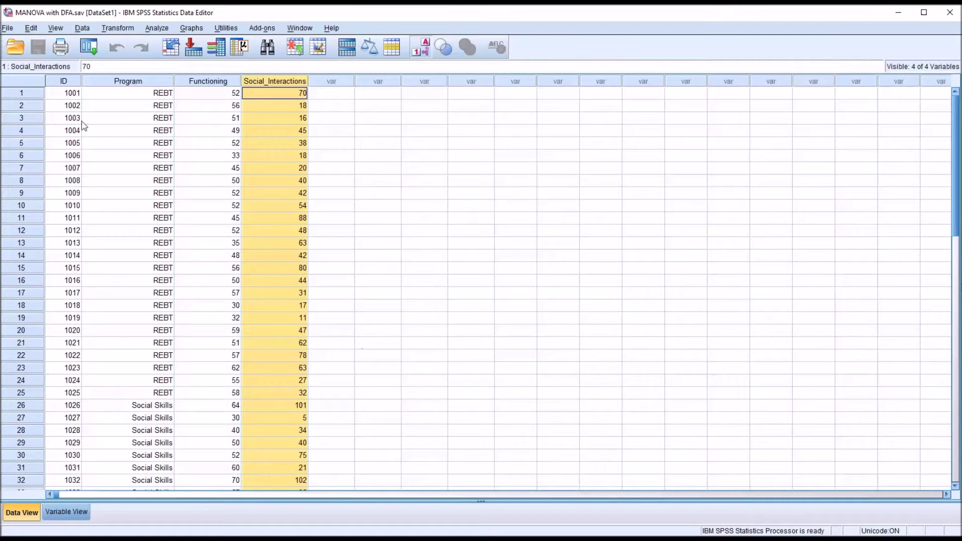
click(124, 82)
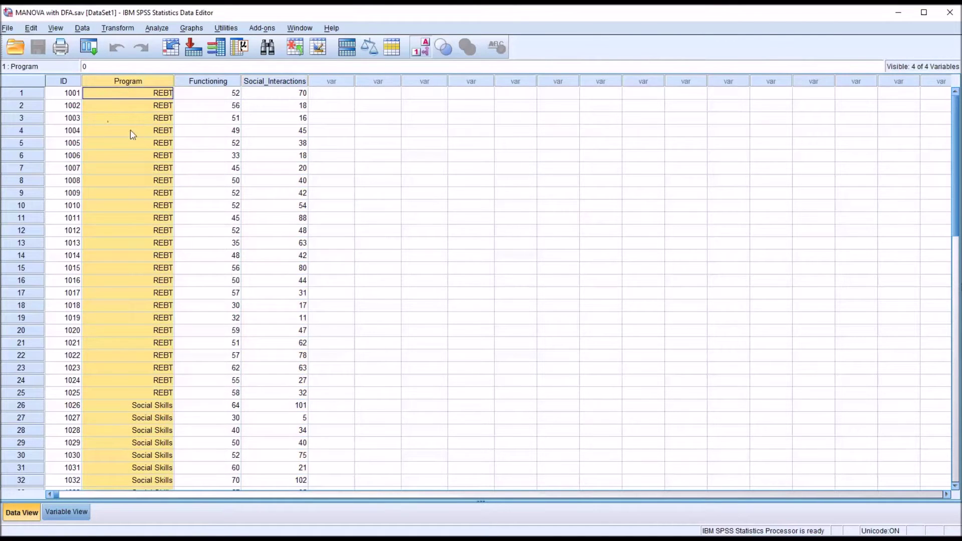
click(131, 97)
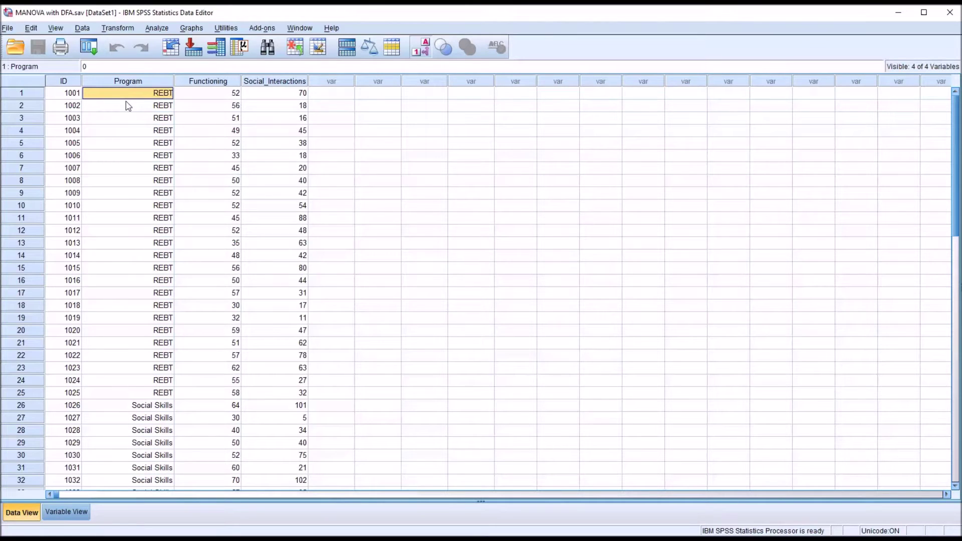
click(115, 407)
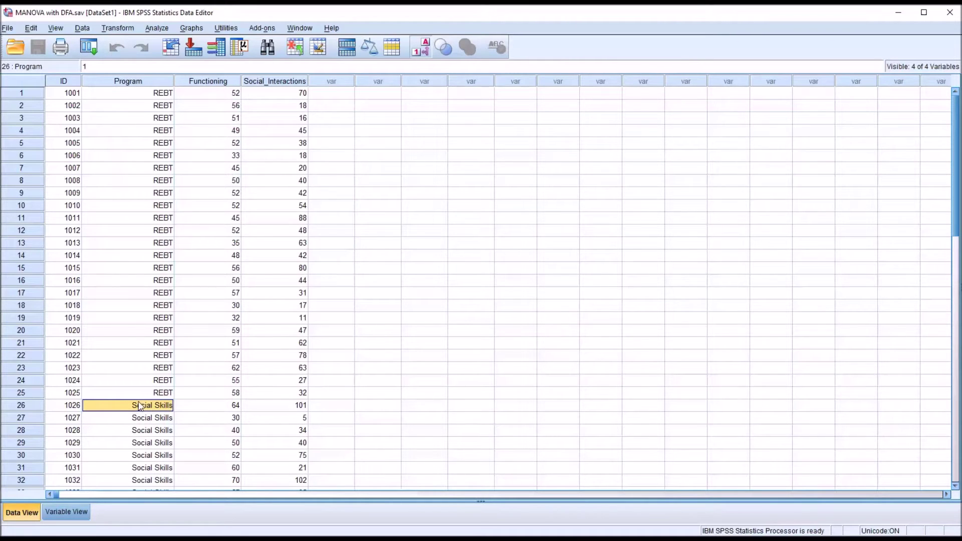
click(120, 93)
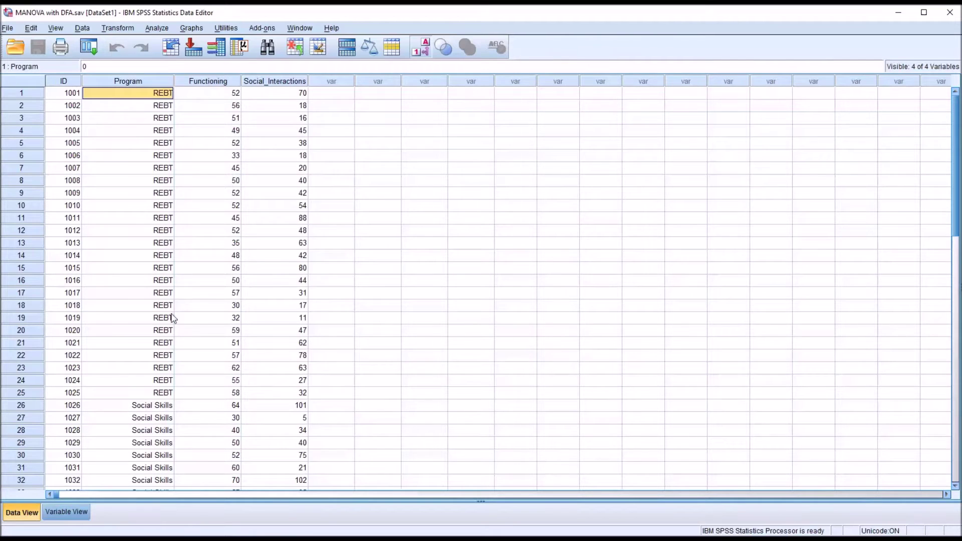
click(125, 408)
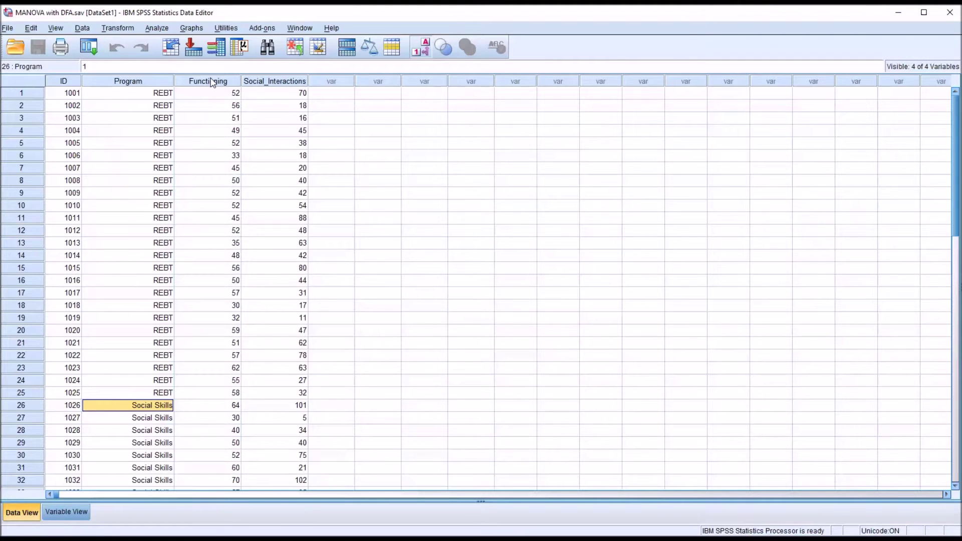
Review Functioning and Social_Interactions together as the outcome variables, and alongside the Program variable.
drag(211, 83, 258, 81)
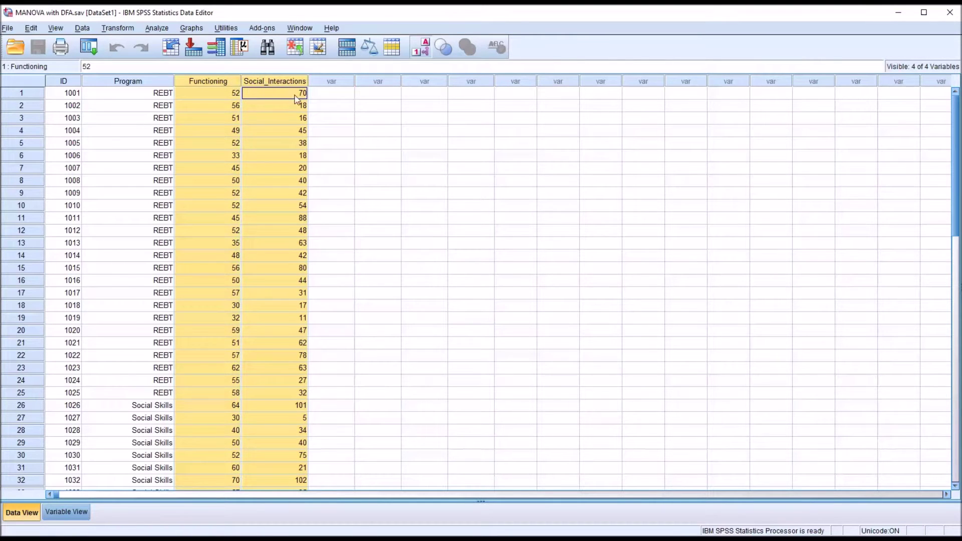
click(315, 94)
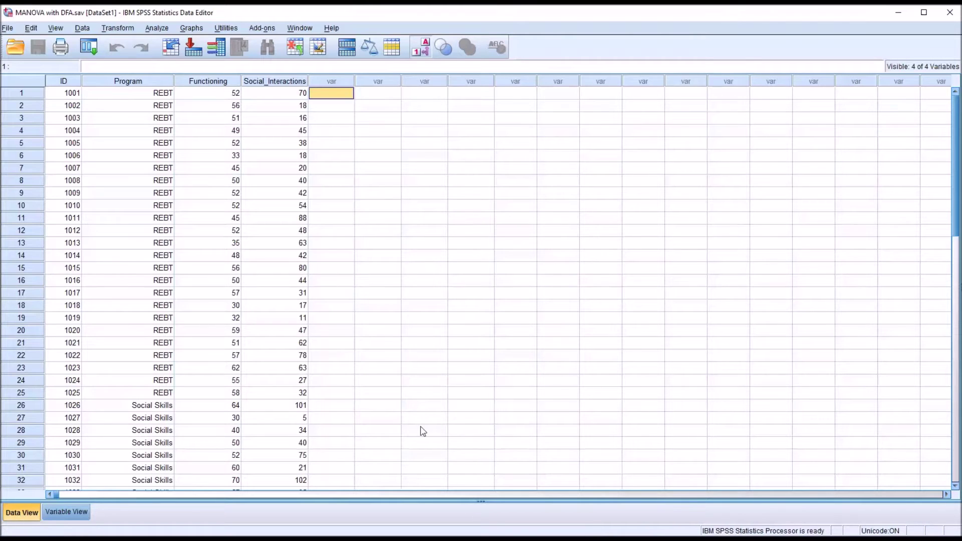
click(220, 82)
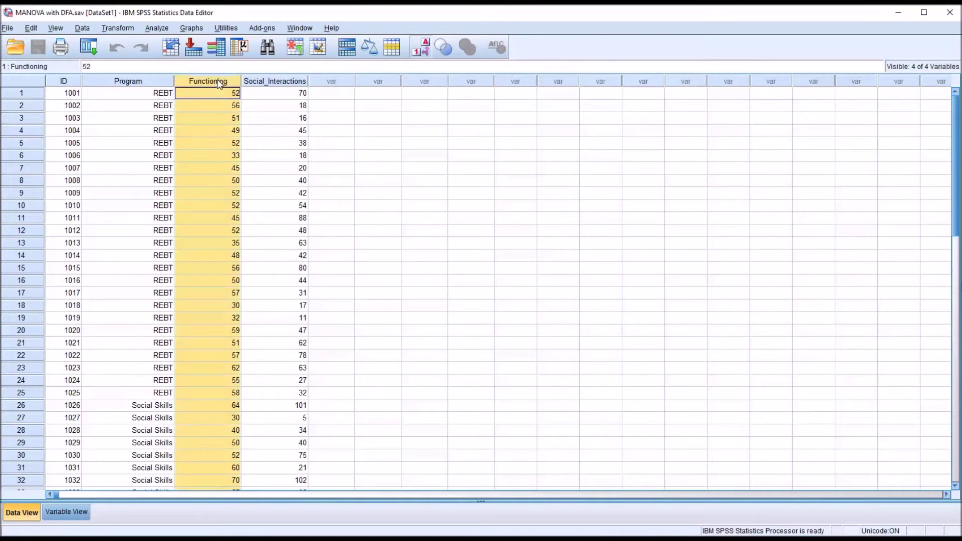
click(261, 83)
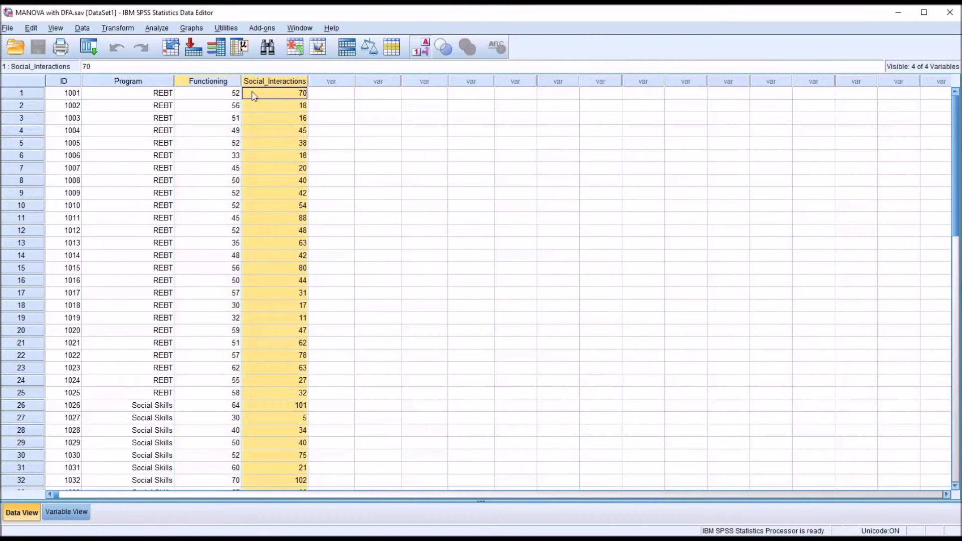
click(317, 94)
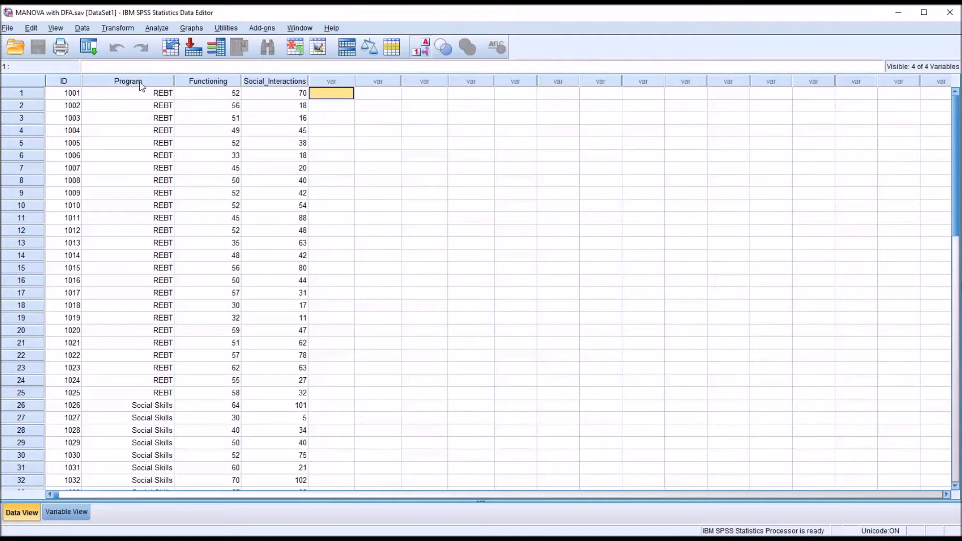
drag(140, 85, 281, 82)
click(320, 95)
Set up a General Linear Model Multivariate analysis with Functioning and Social_Interactions as dependent variables and Program as the fixed factor.
click(155, 29)
mouse_move(176, 83)
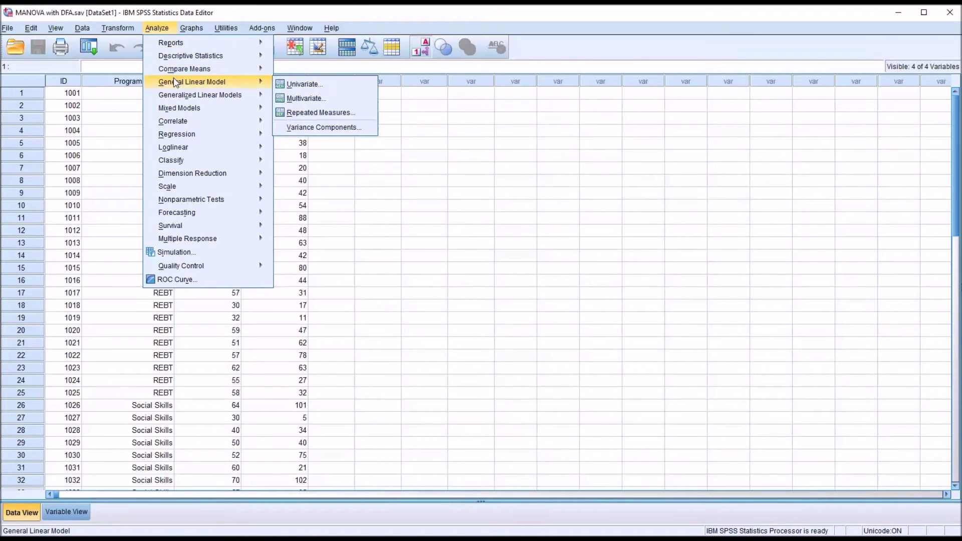
click(302, 99)
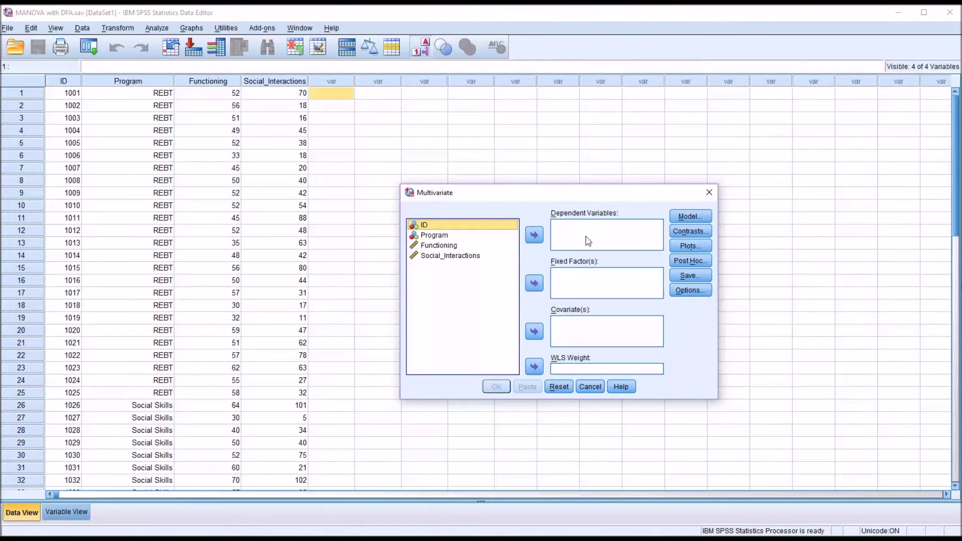
double_click(440, 245)
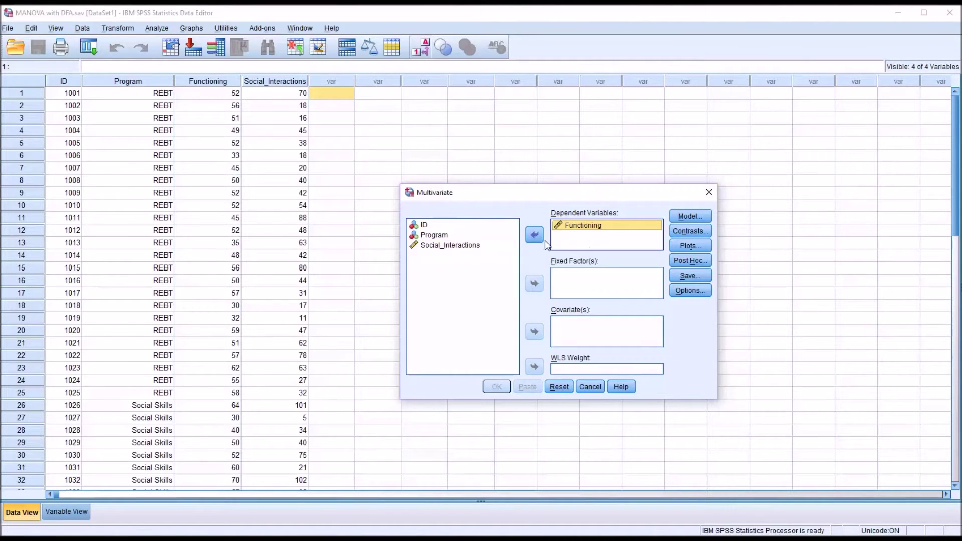
drag(453, 249, 579, 235)
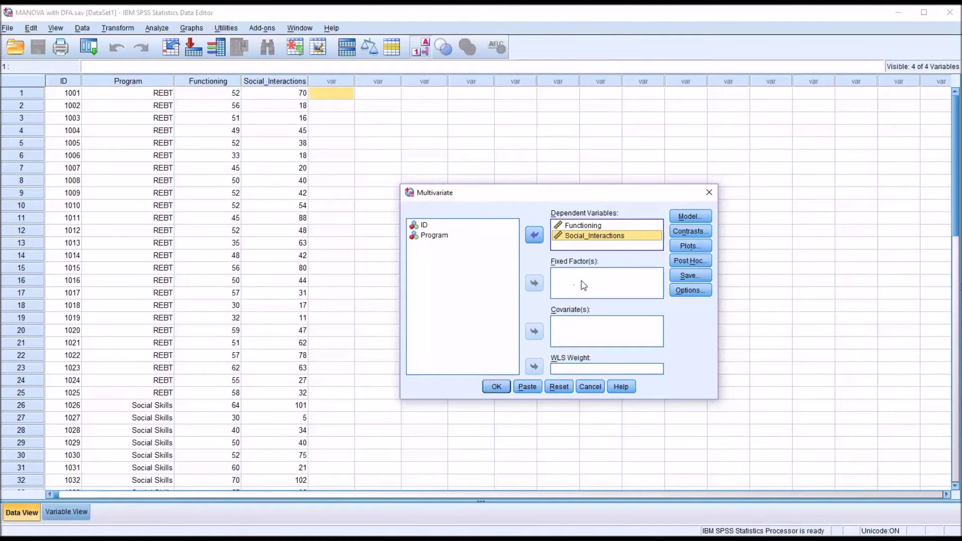
click(432, 239)
drag(432, 239, 569, 287)
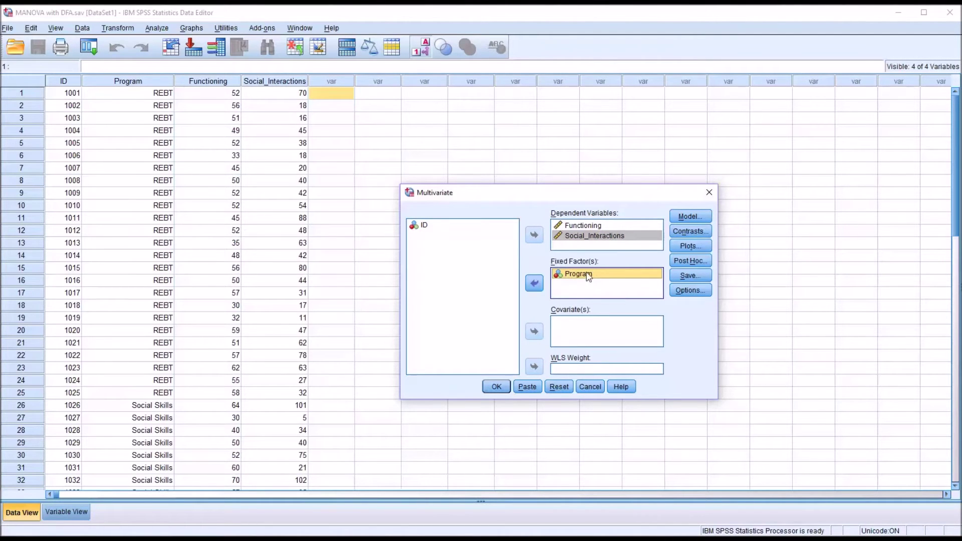
click(681, 261)
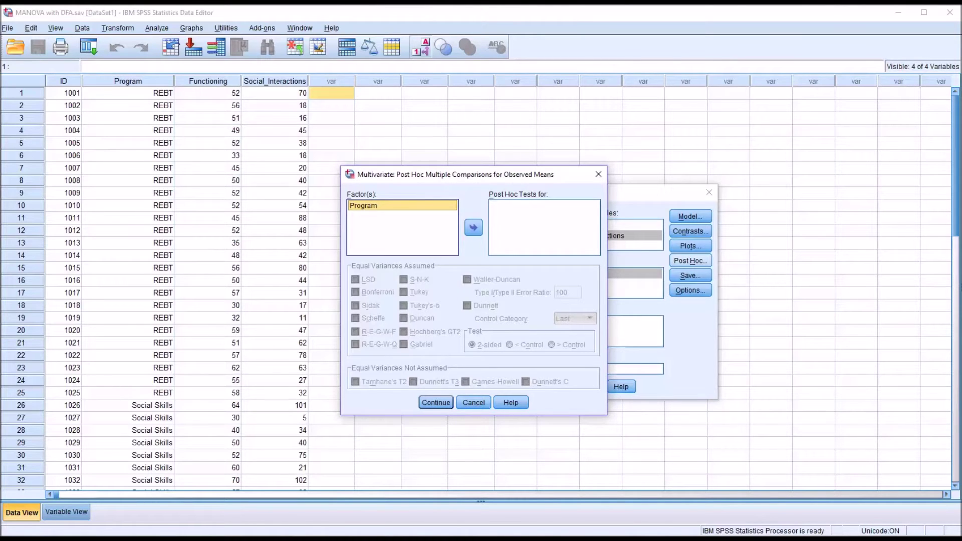
click(470, 230)
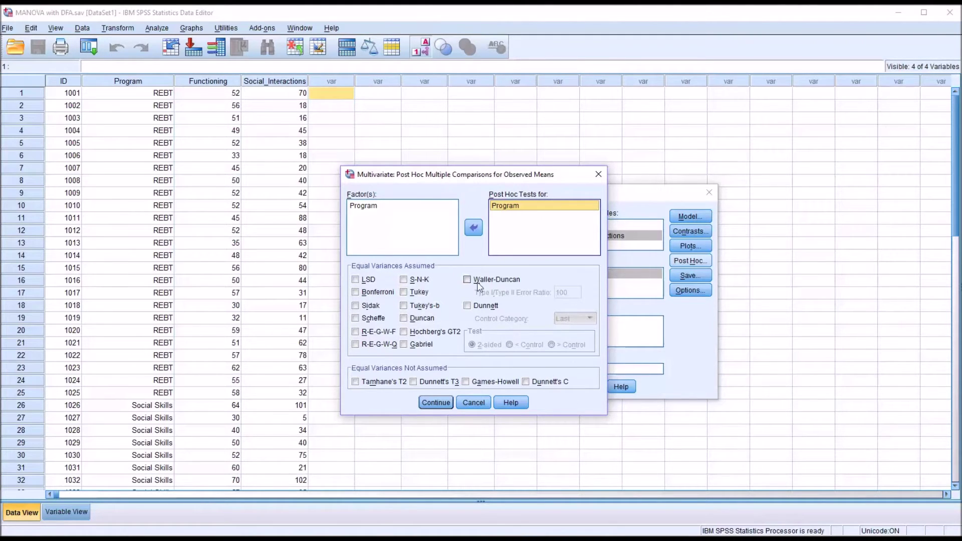
click(473, 403)
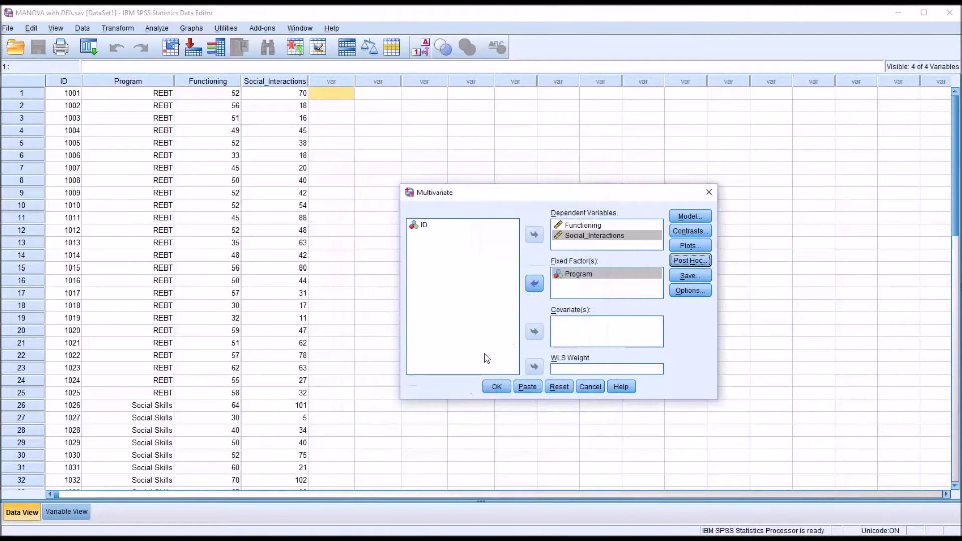
Request marginal means for Program, descriptive statistics, effect size estimates, observed power and homogeneity tests, and run the multivariate analysis.
click(686, 296)
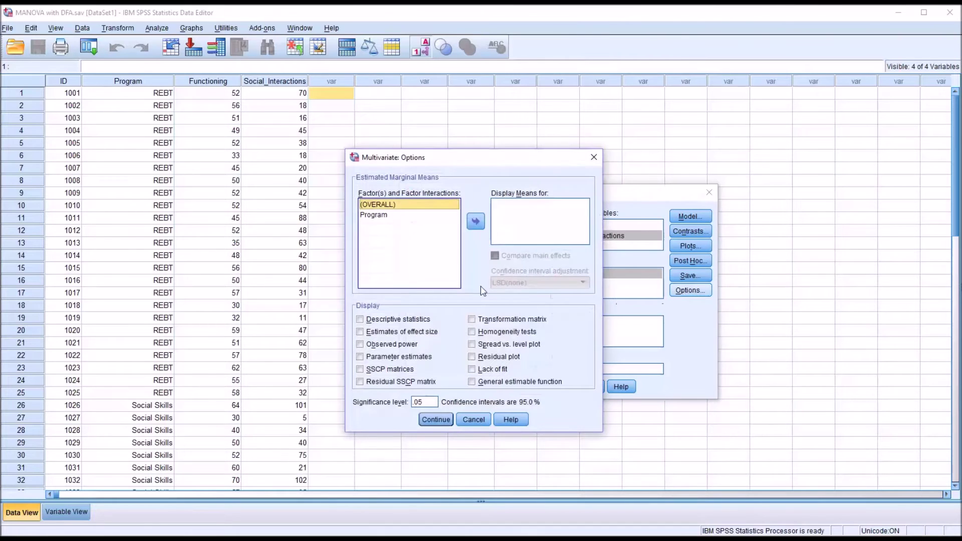
click(401, 215)
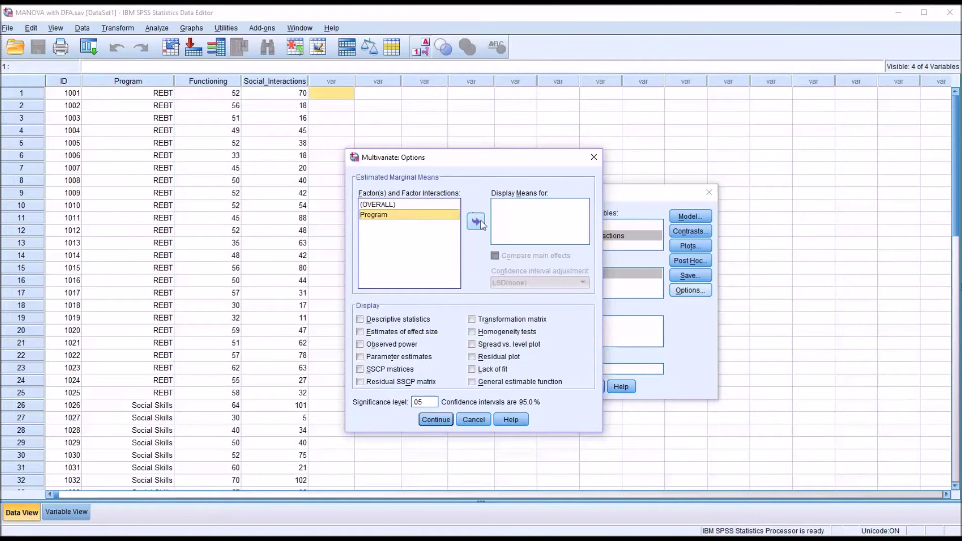
click(475, 221)
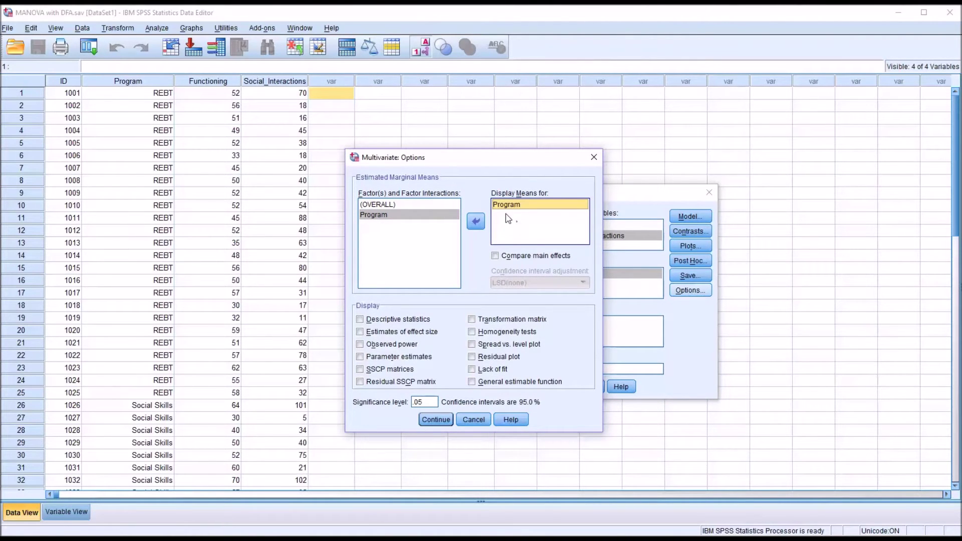
click(360, 320)
click(361, 332)
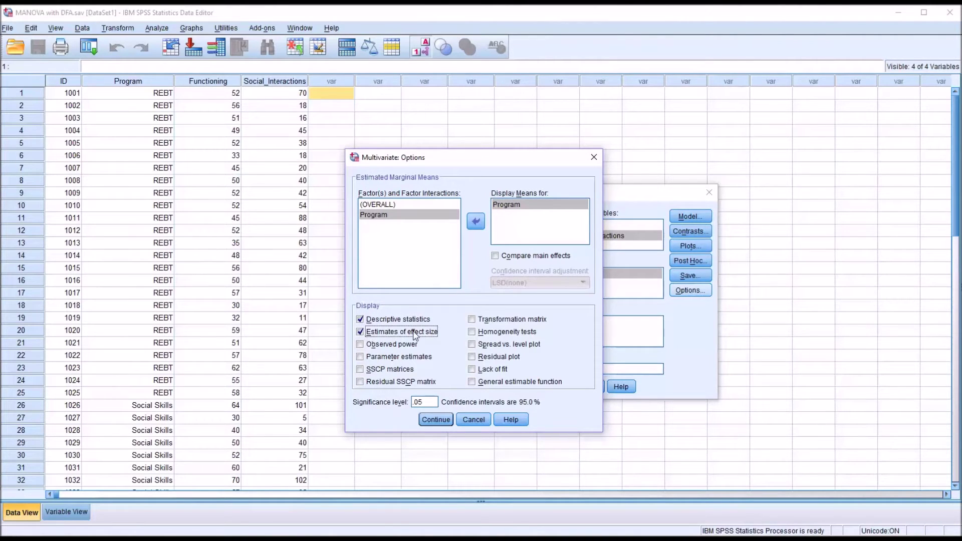
click(361, 345)
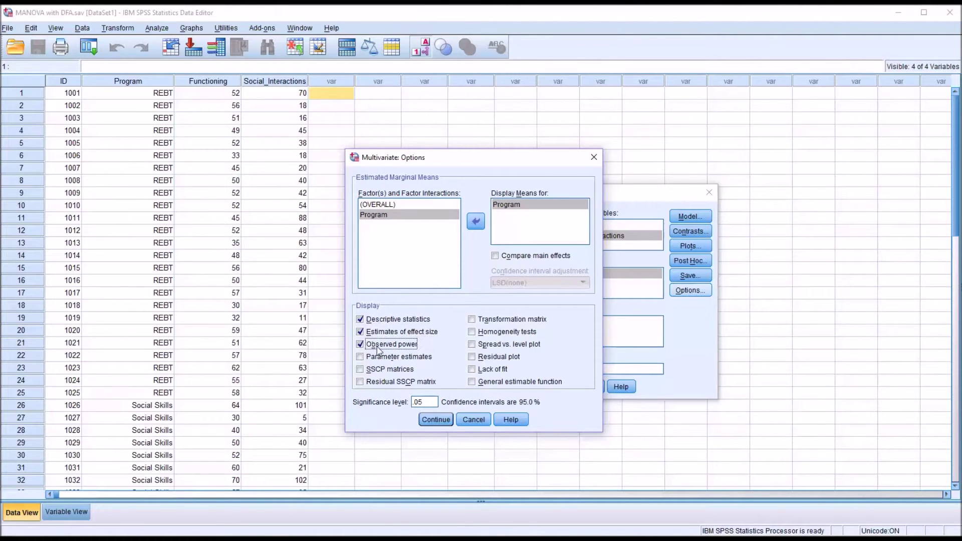
click(472, 333)
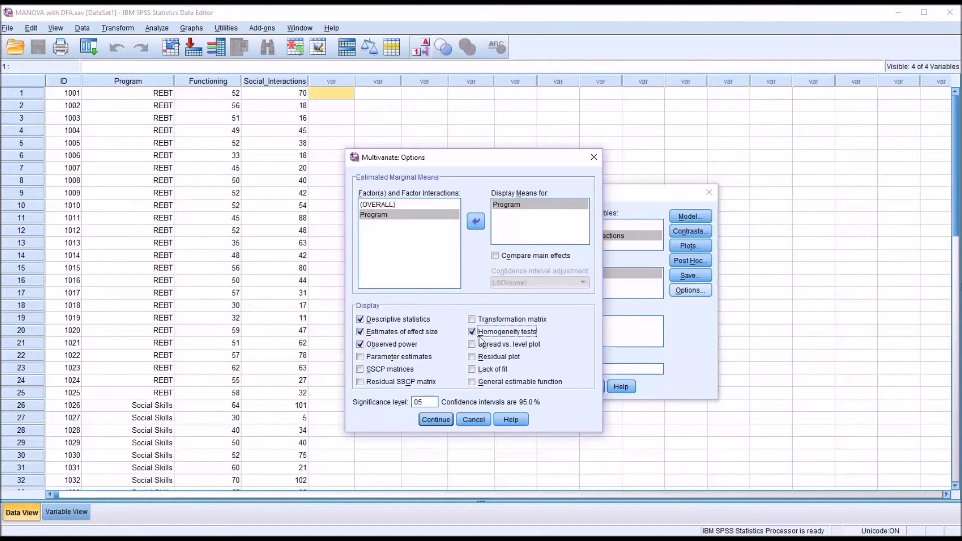
click(436, 421)
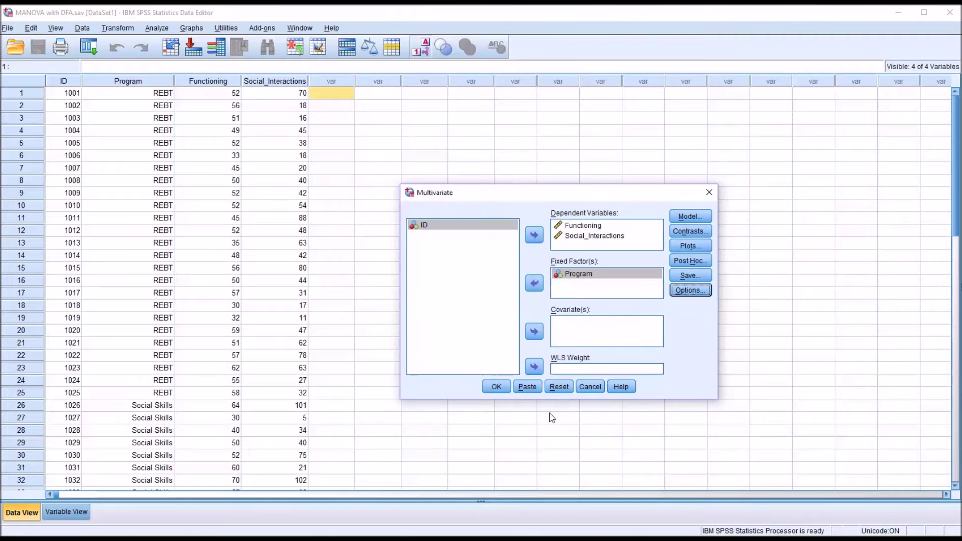
click(497, 386)
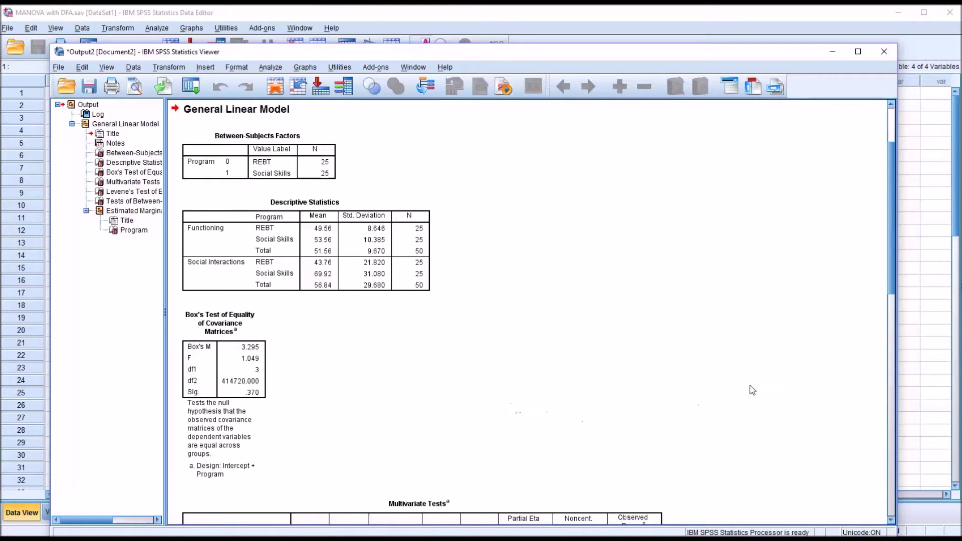
Examine the Multivariate Tests, Levene's Test and Tests of Between-Subjects Effects tables in the output.
drag(889, 273, 890, 398)
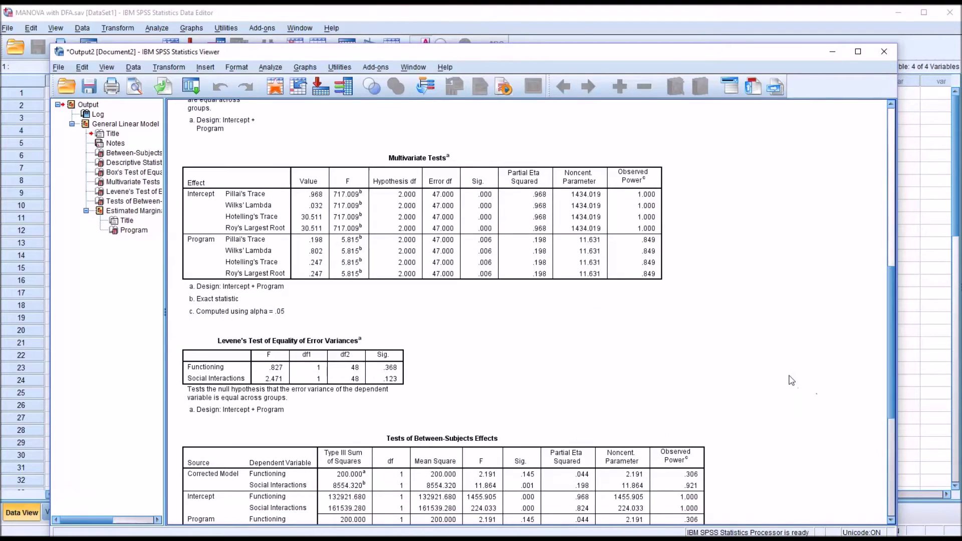
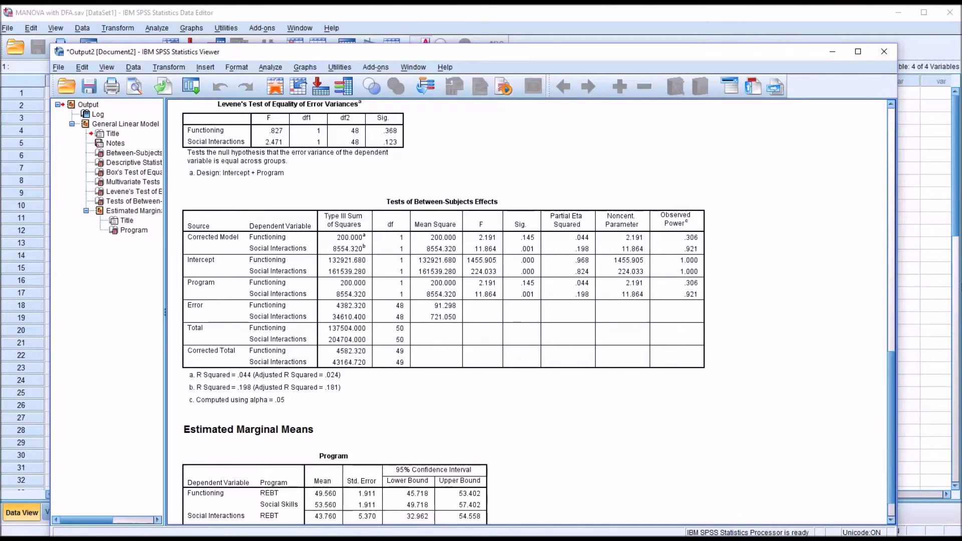
click(359, 350)
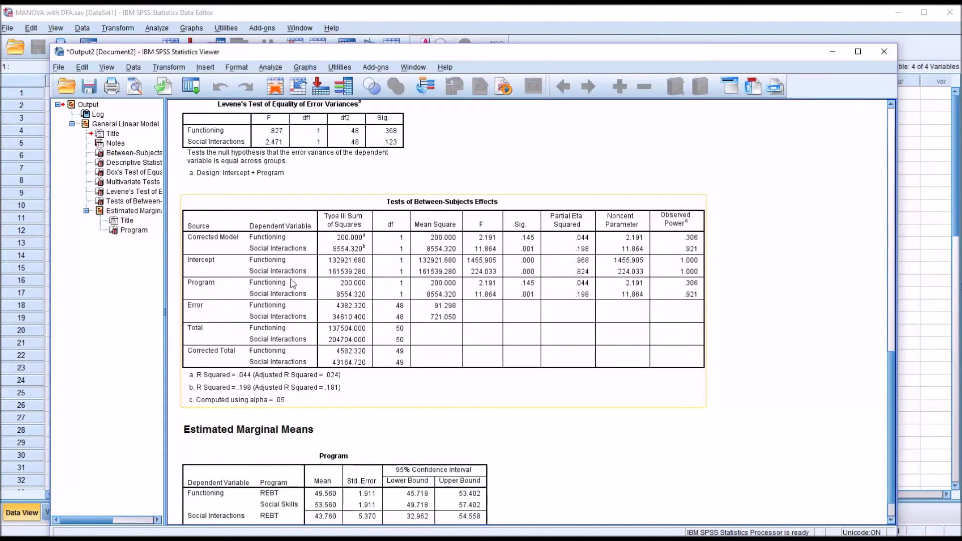
click(706, 455)
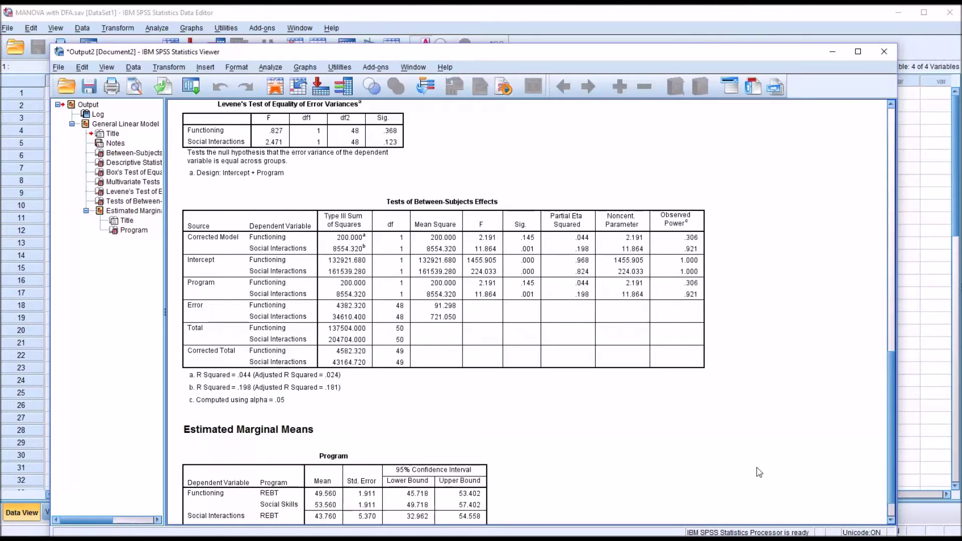
Examine the Program rows of the Tests of Between-Subjects Effects table and return to the dataset.
click(266, 298)
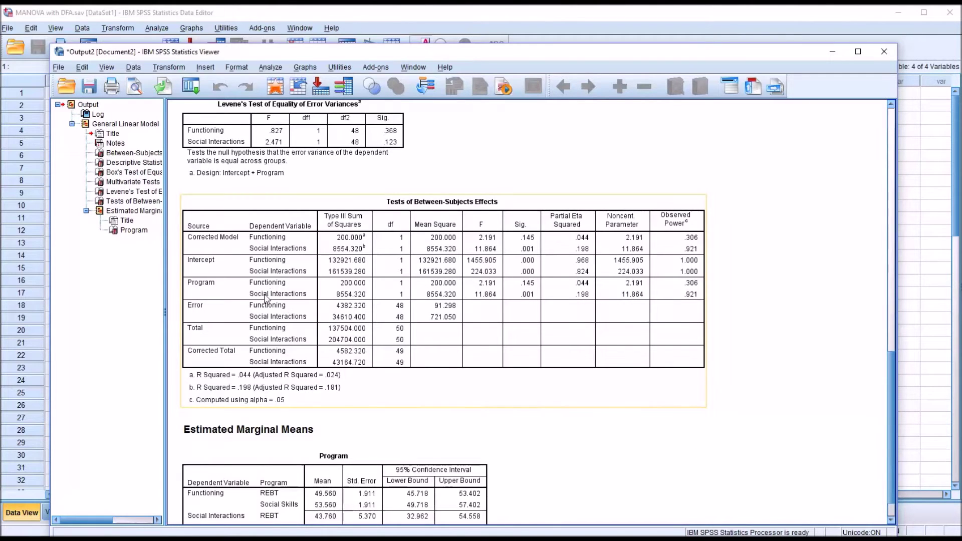
click(784, 465)
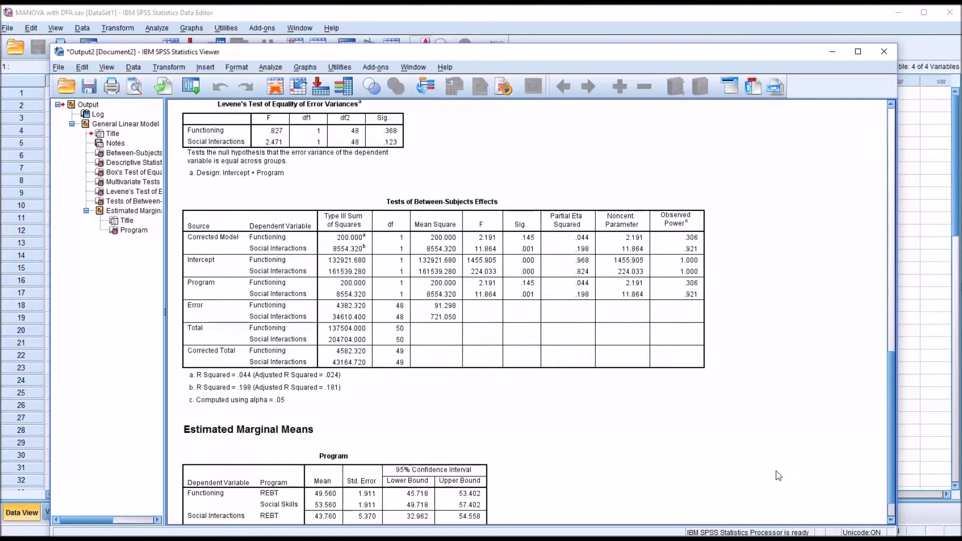
click(538, 314)
click(447, 18)
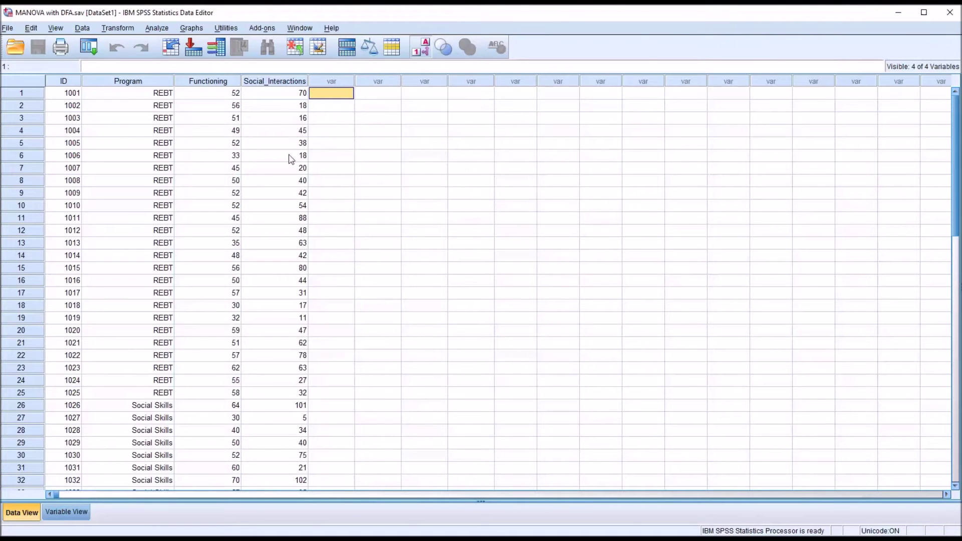
Review the Program column as the grouping variable, and the Functioning and Social_Interactions columns as the predictors.
click(116, 82)
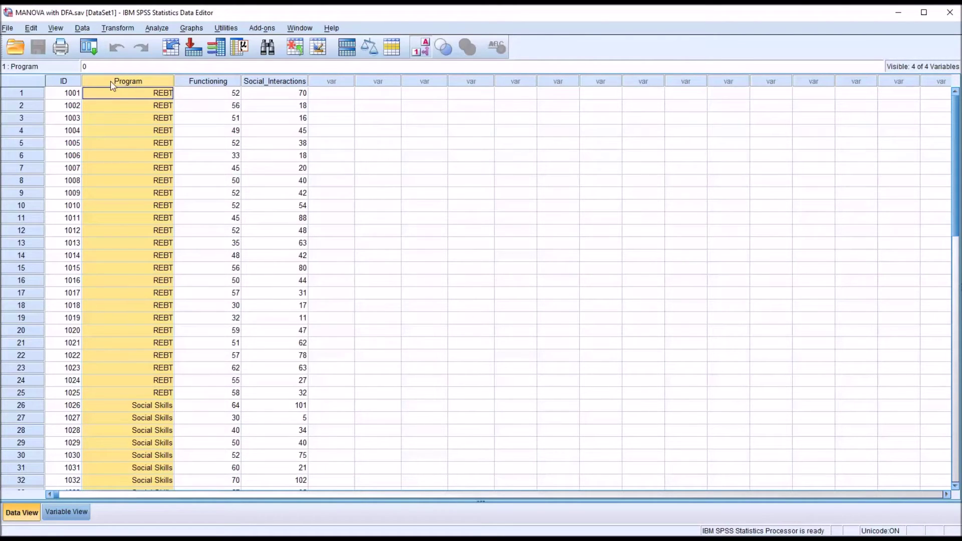
click(211, 83)
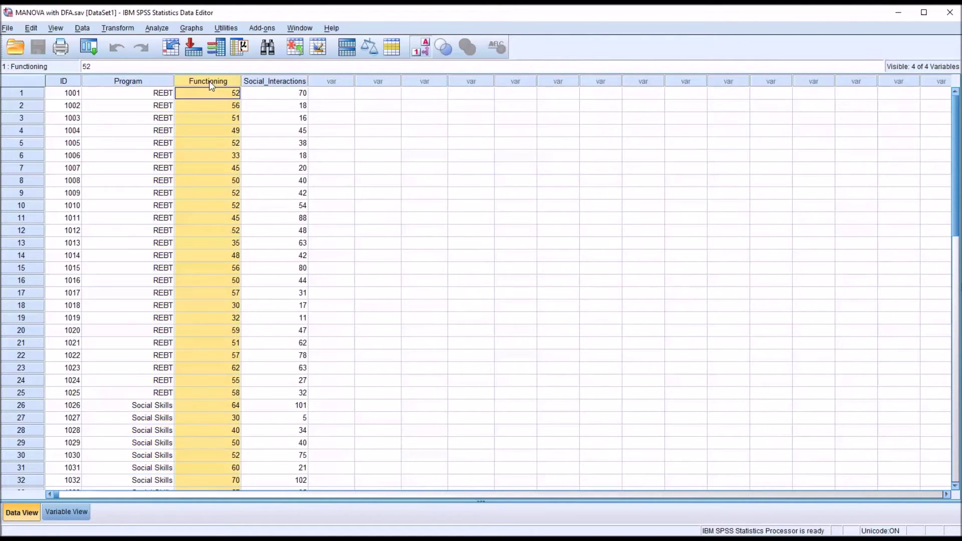
click(269, 85)
click(226, 85)
click(267, 85)
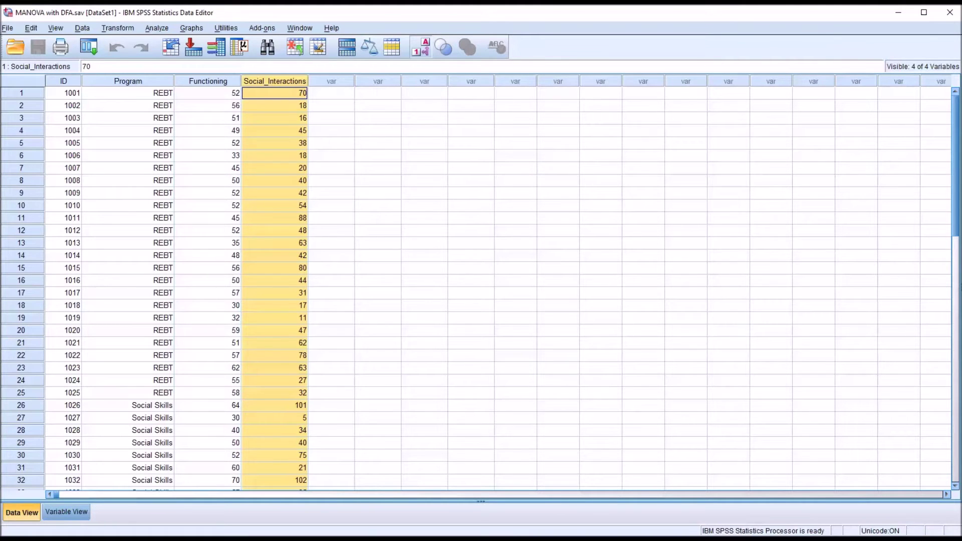
click(325, 95)
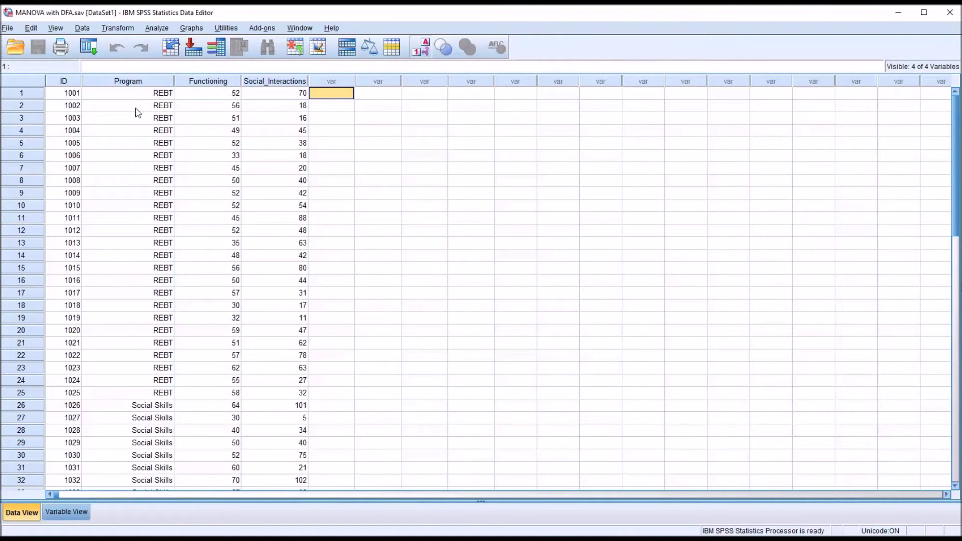
Check the numeric codes behind the REBT and Social Skills groups in the Program column.
click(117, 97)
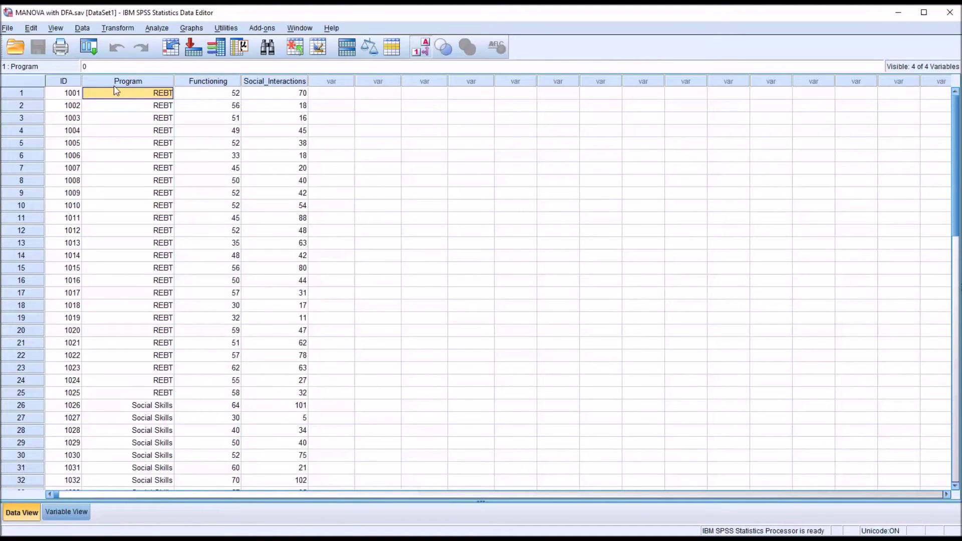
click(117, 406)
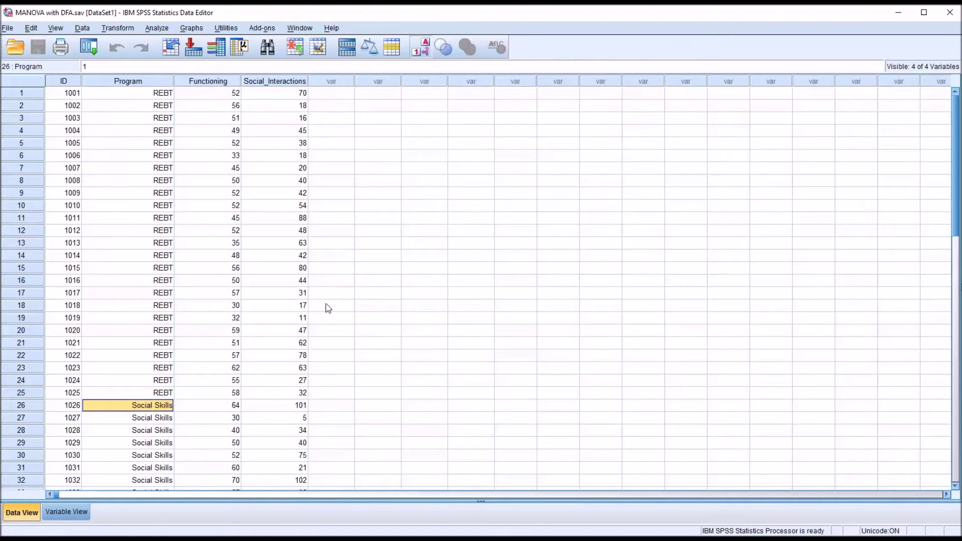
click(323, 97)
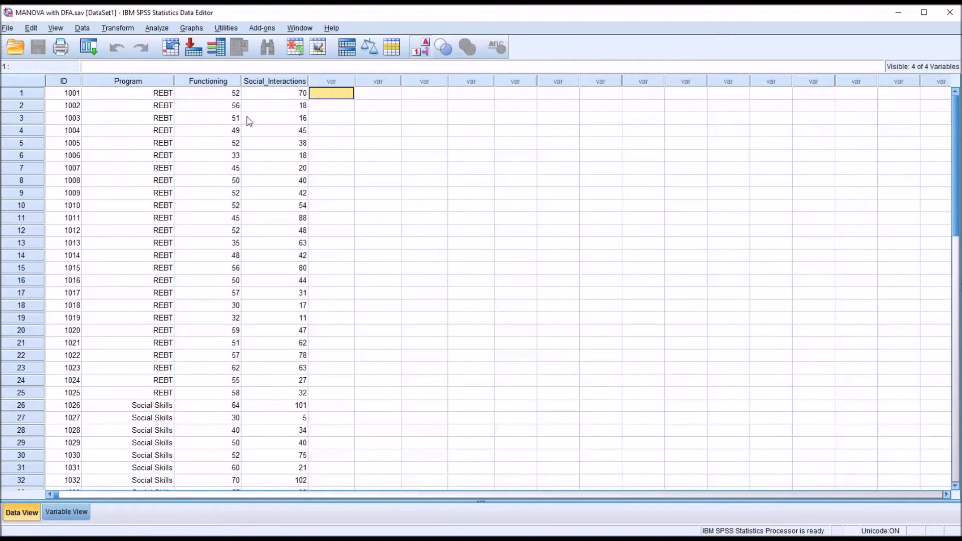
Set up a Discriminant analysis with Program as the grouping variable, range 0 to 1, and Functioning and Social_Interactions as independents.
click(157, 29)
mouse_move(186, 165)
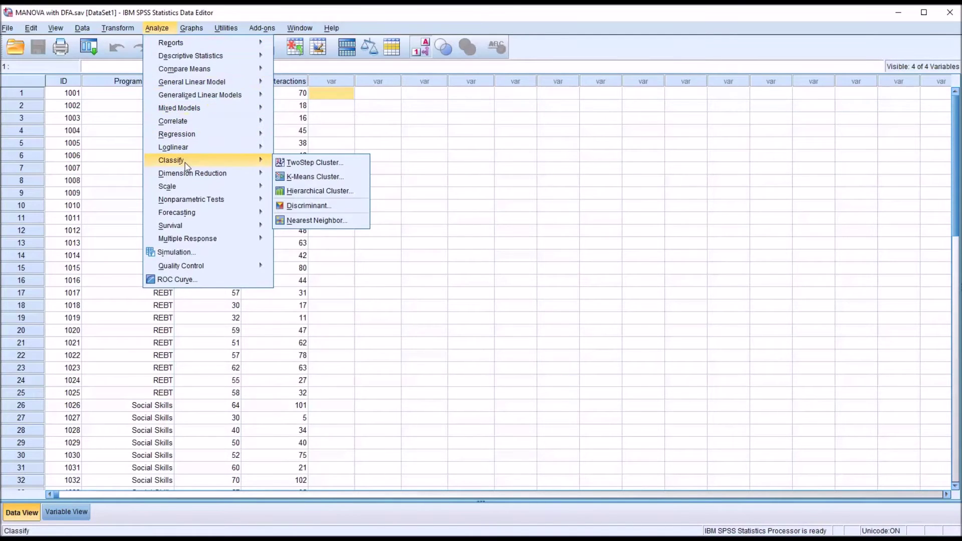
click(304, 206)
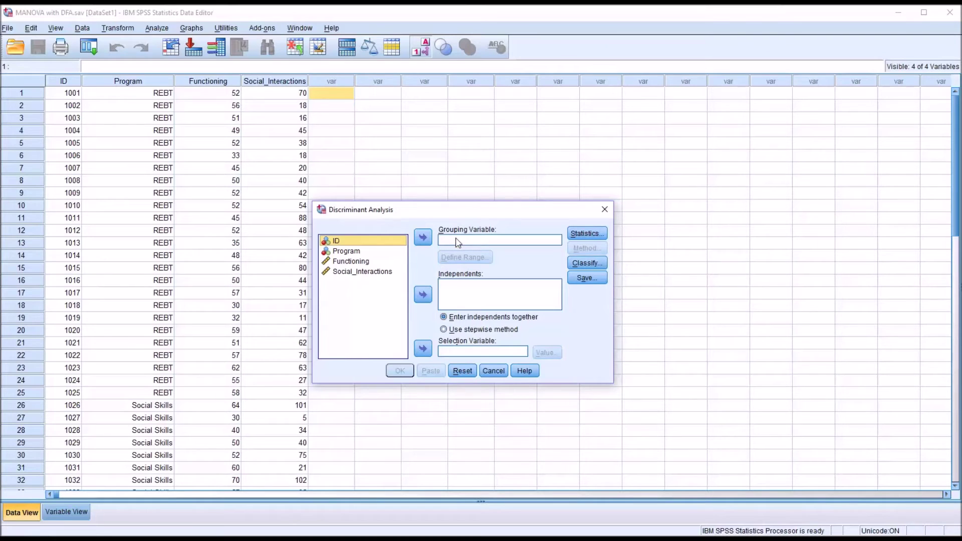
drag(354, 254, 447, 243)
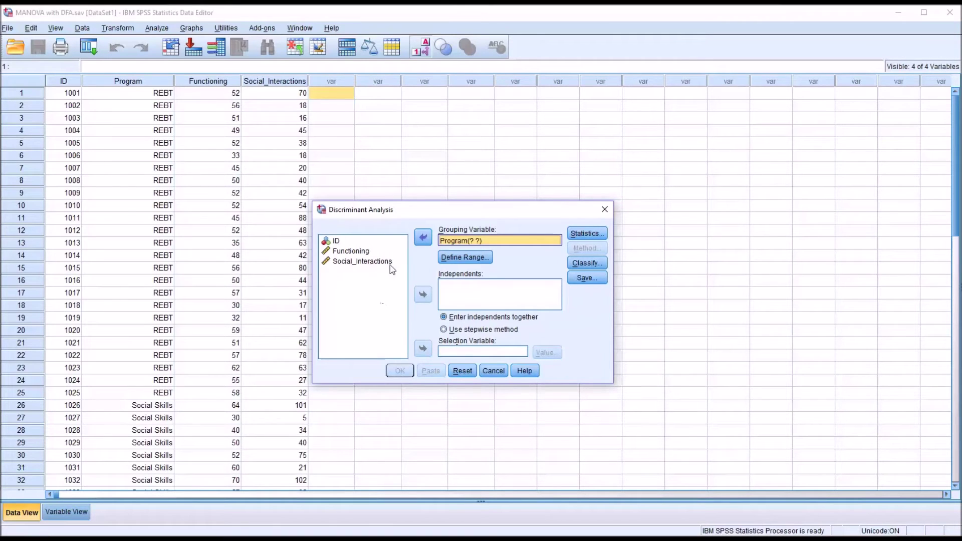
click(466, 257)
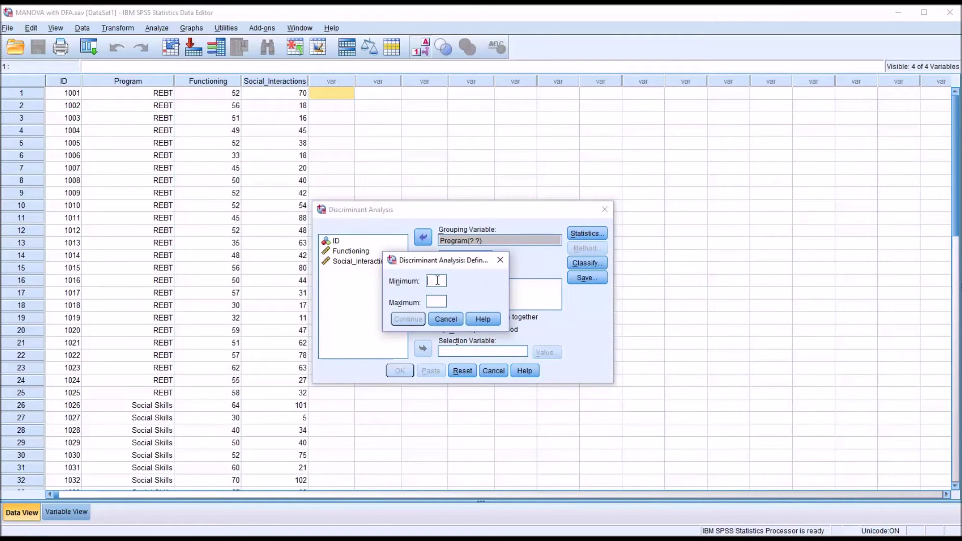
click(434, 302)
text(1)
click(408, 319)
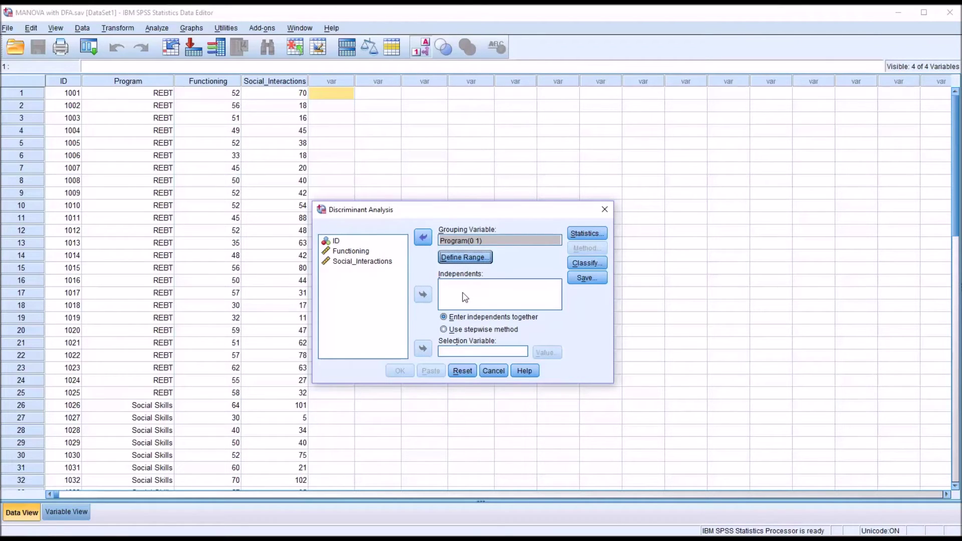
drag(358, 249, 451, 295)
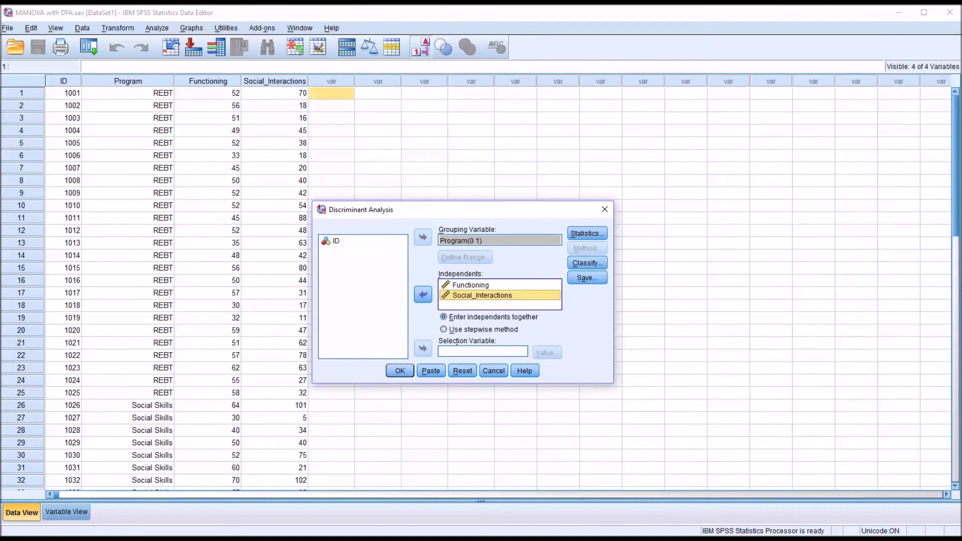
Request means, univariate ANOVAs and Box's M as descriptive statistics for the discriminant analysis.
click(587, 234)
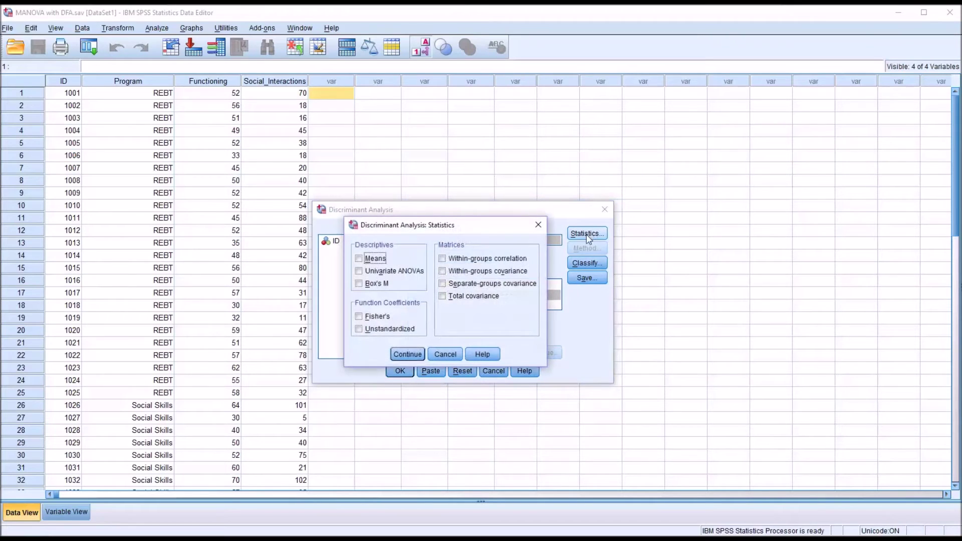
click(359, 259)
click(359, 271)
click(360, 284)
click(409, 356)
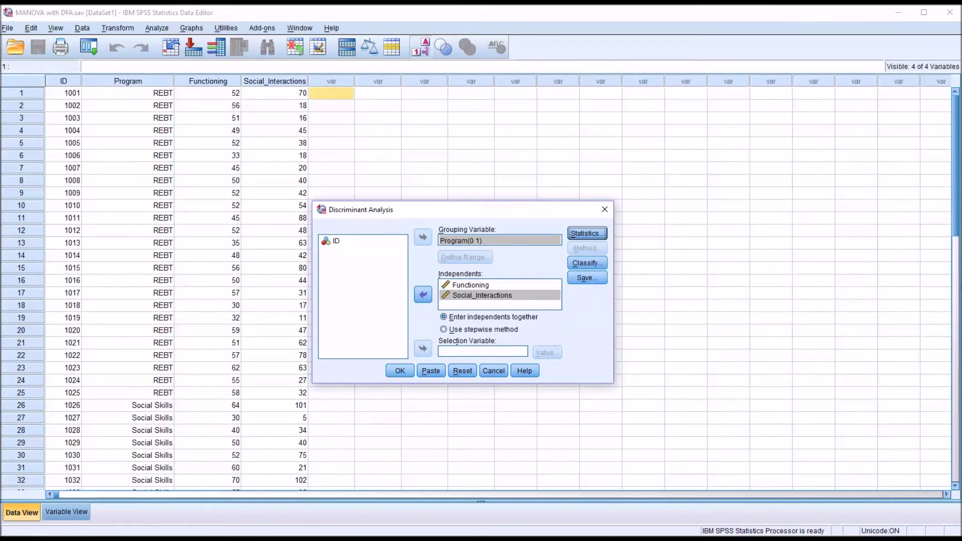
Include a summary table in the discriminant analysis's classification output.
click(587, 264)
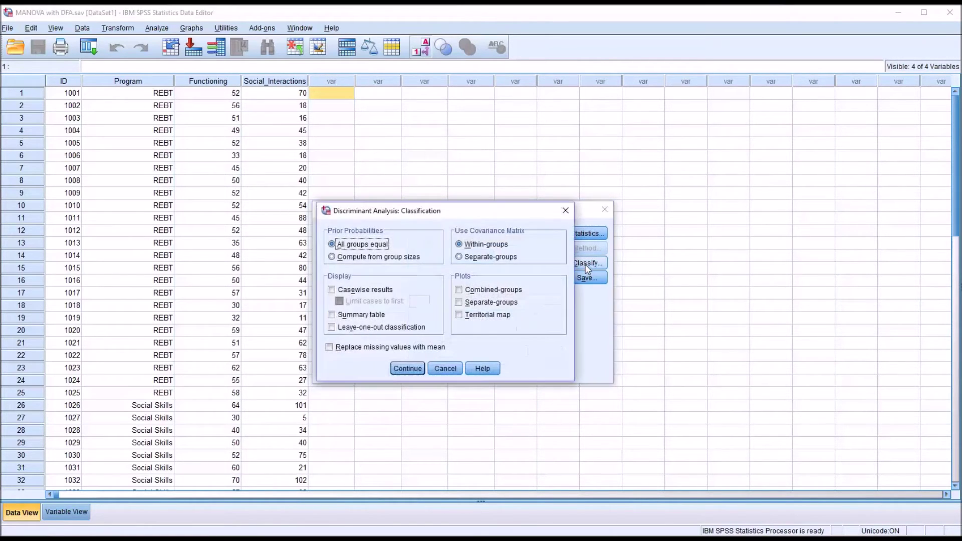
click(333, 317)
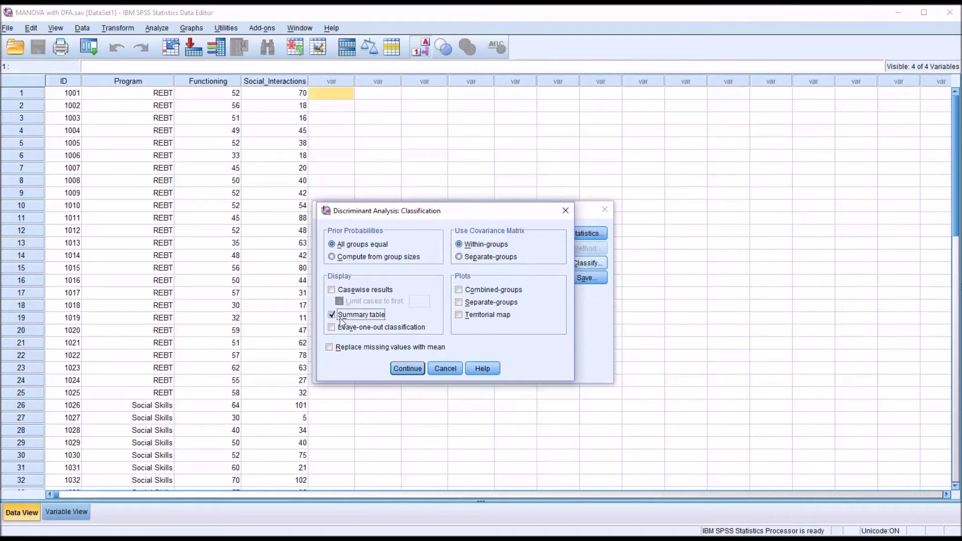
click(408, 368)
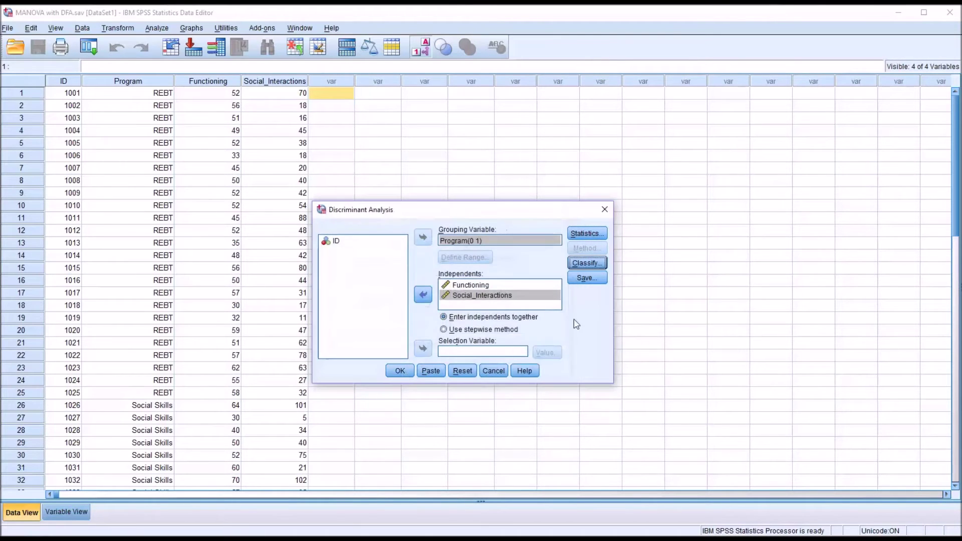
Save predicted group membership, discriminant scores and probabilities of group membership as variables, and run the discriminant analysis.
click(587, 279)
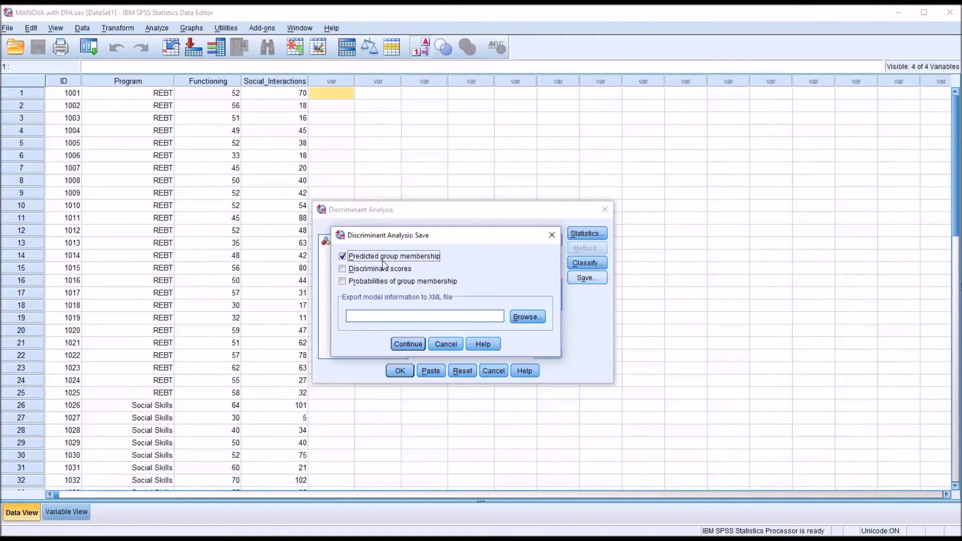
click(342, 269)
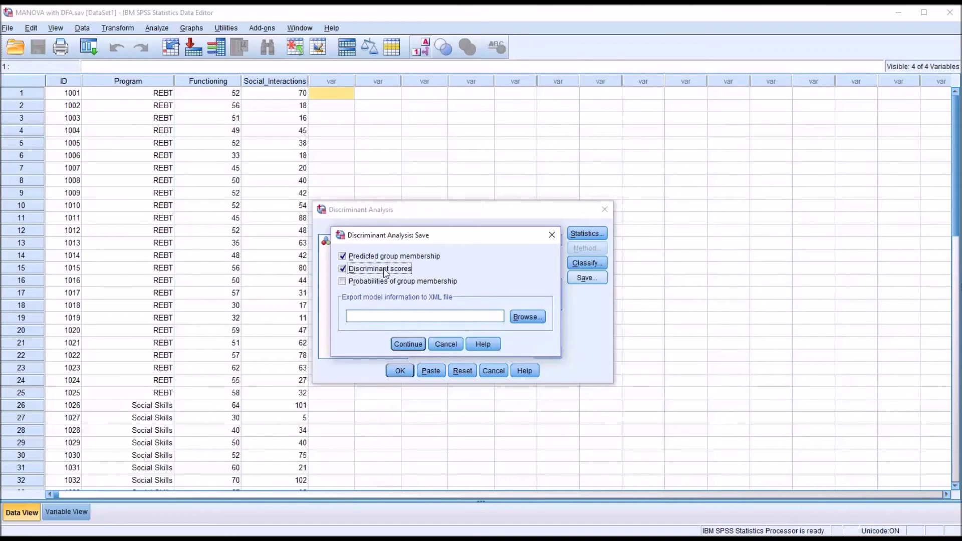
click(342, 282)
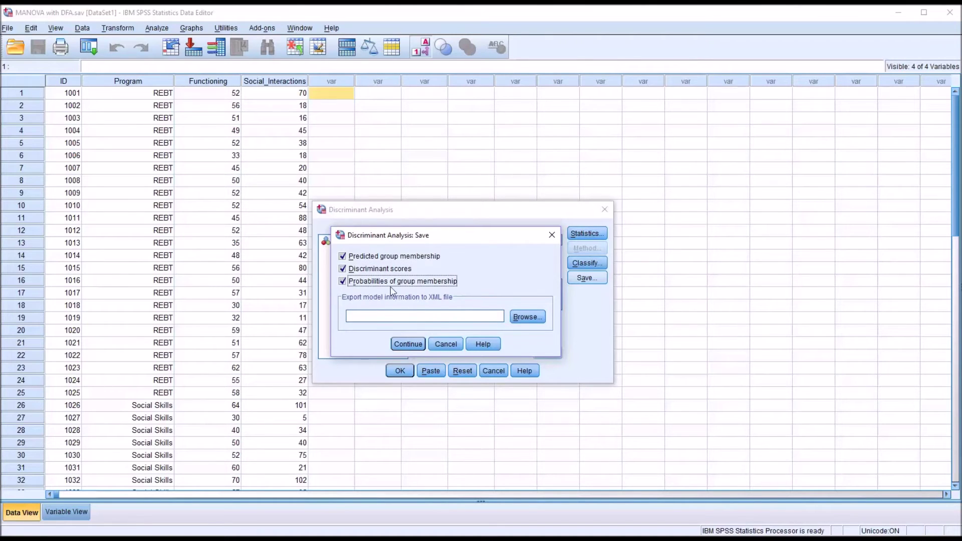
click(404, 342)
click(400, 372)
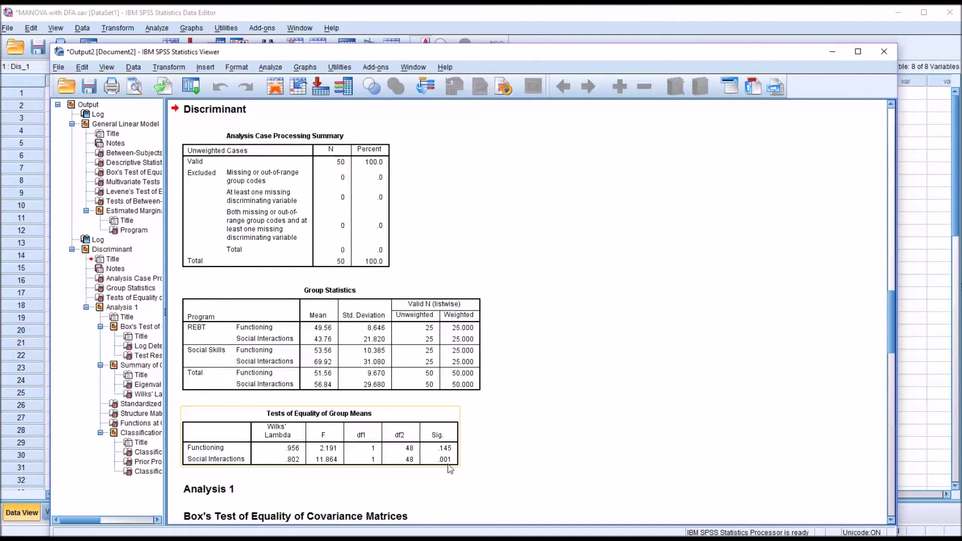
Compare the discriminant Tests of Equality of Group Means with the MANOVA tables, and inspect Box's Test of Equality of Covariance Matrices.
click(471, 471)
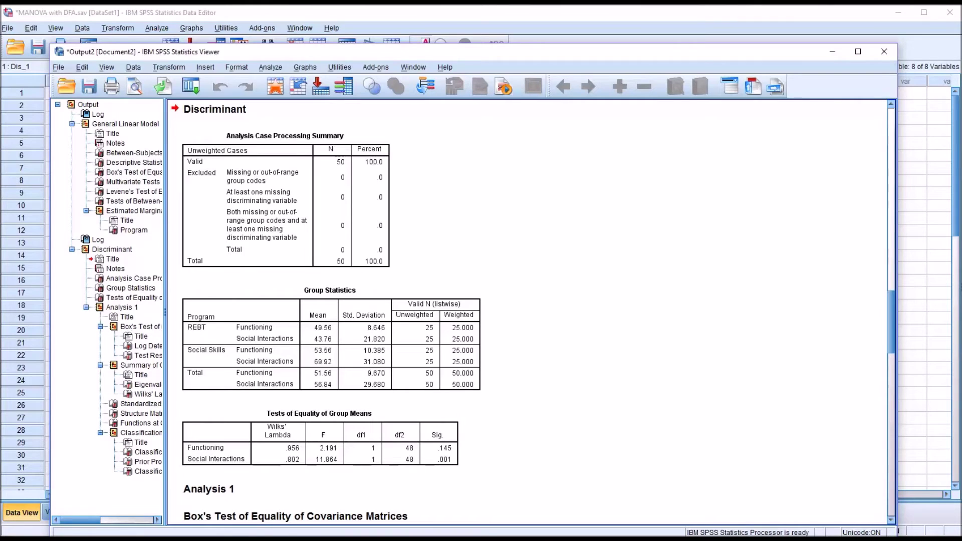
drag(895, 336, 881, 220)
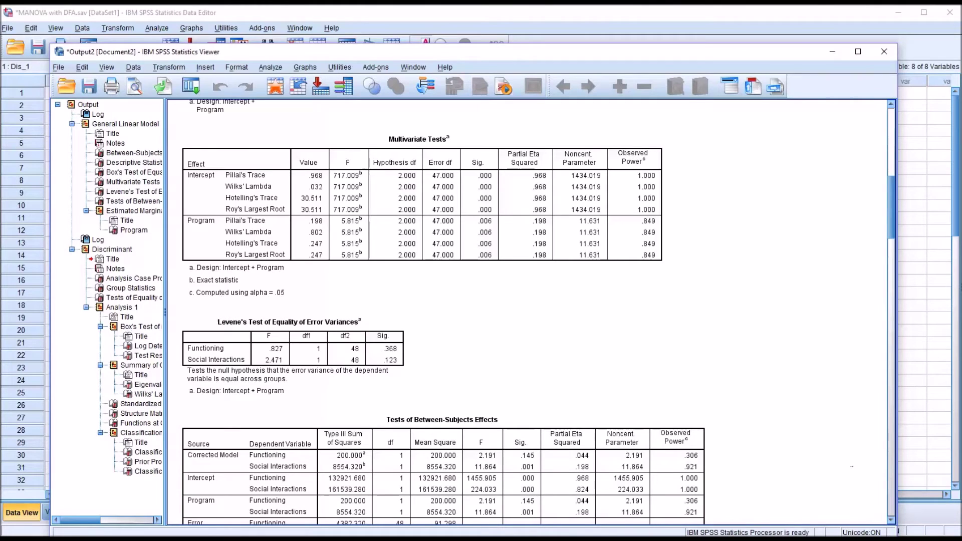
drag(892, 235, 898, 393)
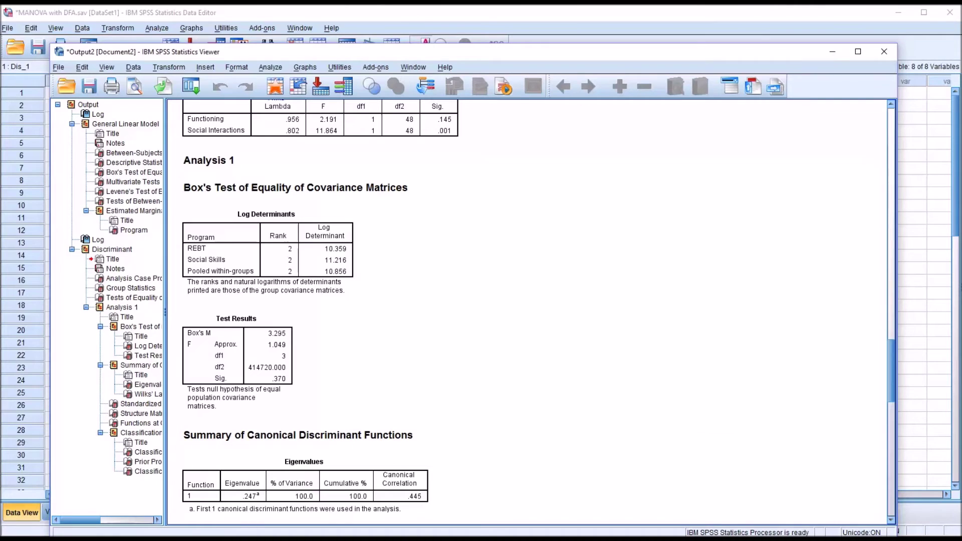
Square the canonical correlation of .445 from the Eigenvalues table in Calculator.
drag(891, 376, 886, 421)
click(415, 197)
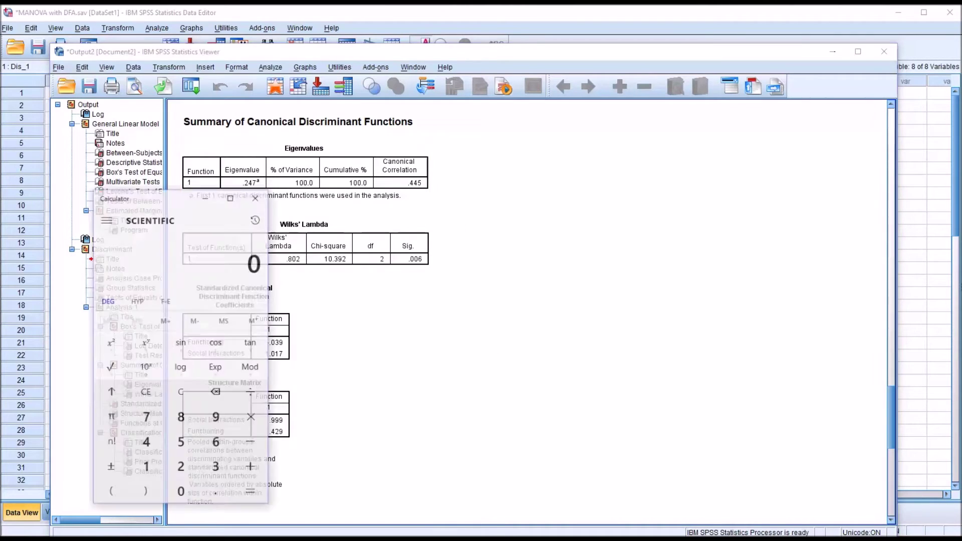
drag(163, 185, 166, 185)
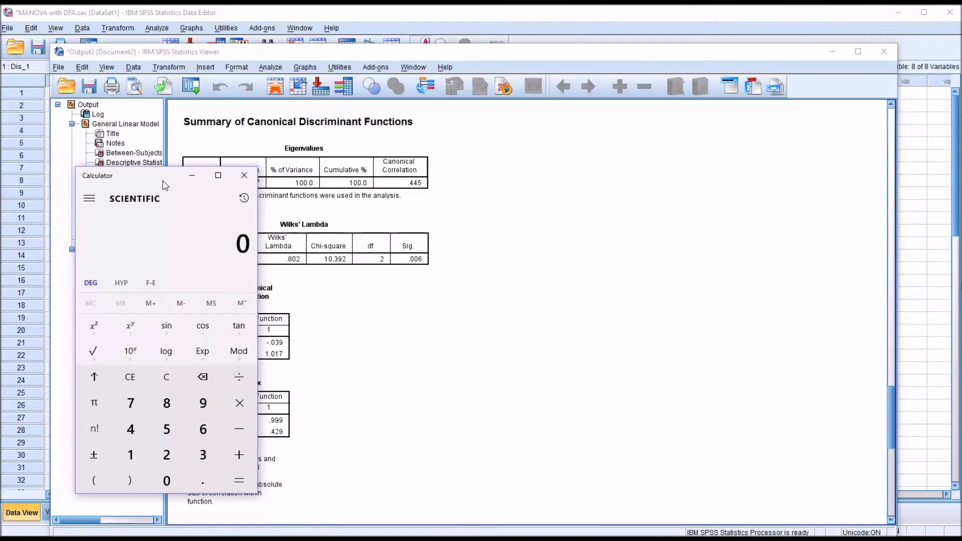
text(.445)
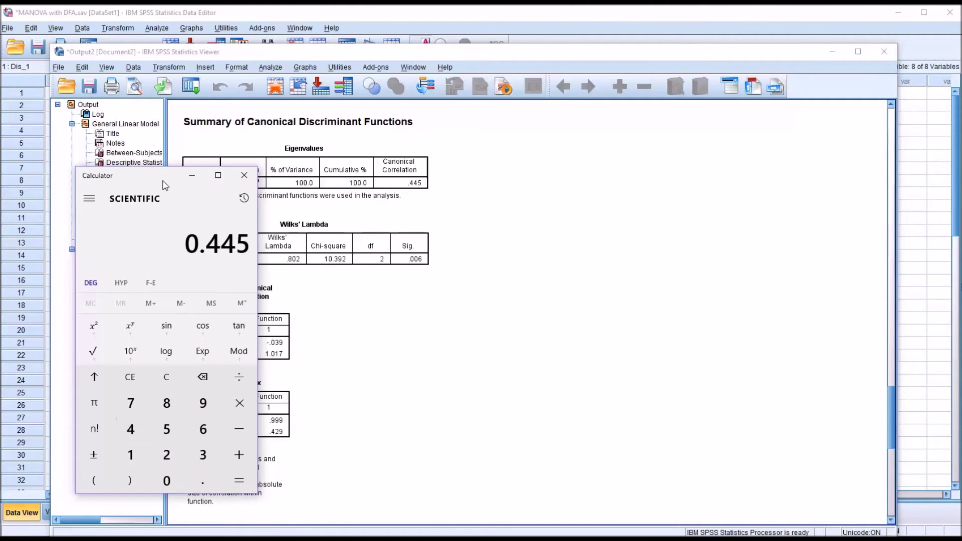
click(94, 328)
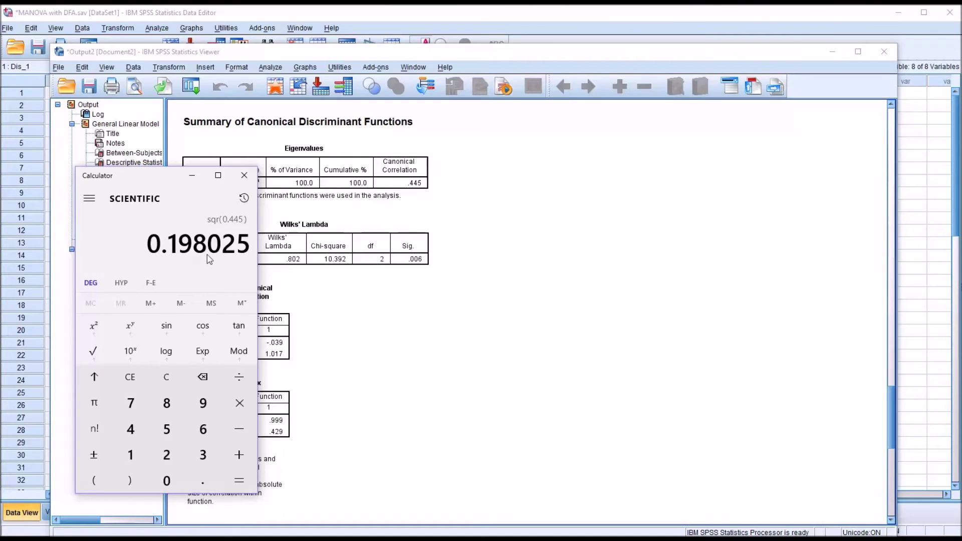
Compare the squared canonical correlation with Program's partial eta squared in Multivariate Tests, and review the discriminant coefficients, Structure Matrix and group centroids.
click(507, 321)
drag(891, 425, 887, 216)
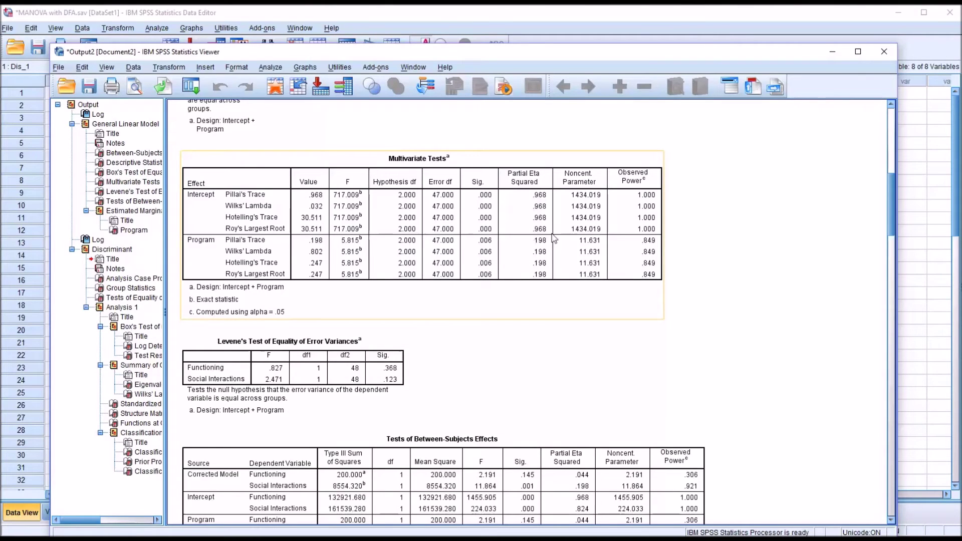
drag(890, 215, 895, 425)
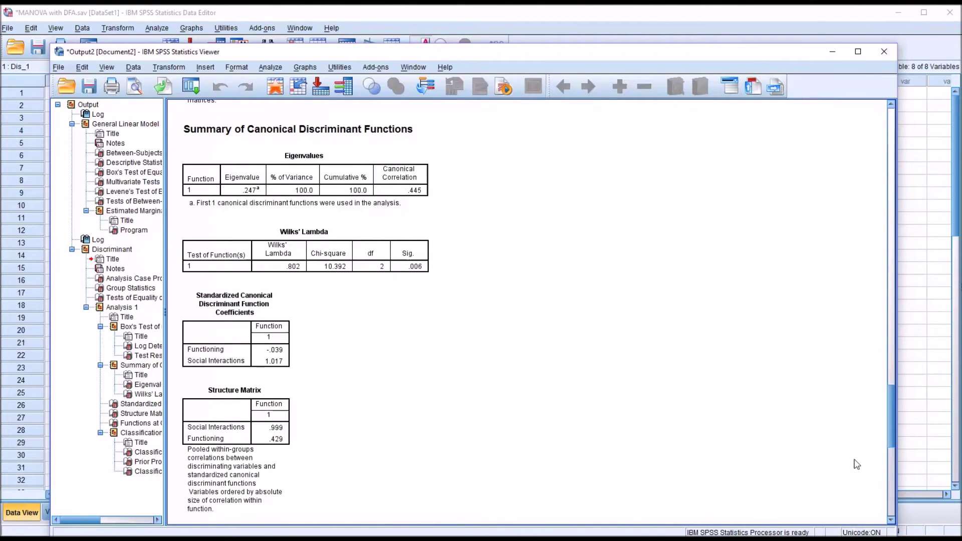
drag(891, 435, 885, 486)
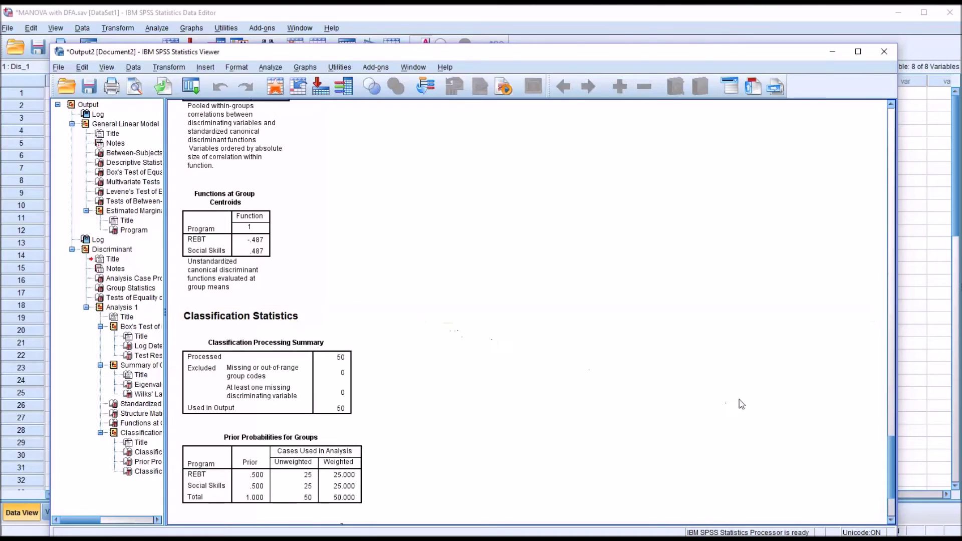
Review the Classification Results table, and compare the first case's Program with its predicted group, discriminant score and group membership probabilities in the data.
drag(891, 441, 891, 461)
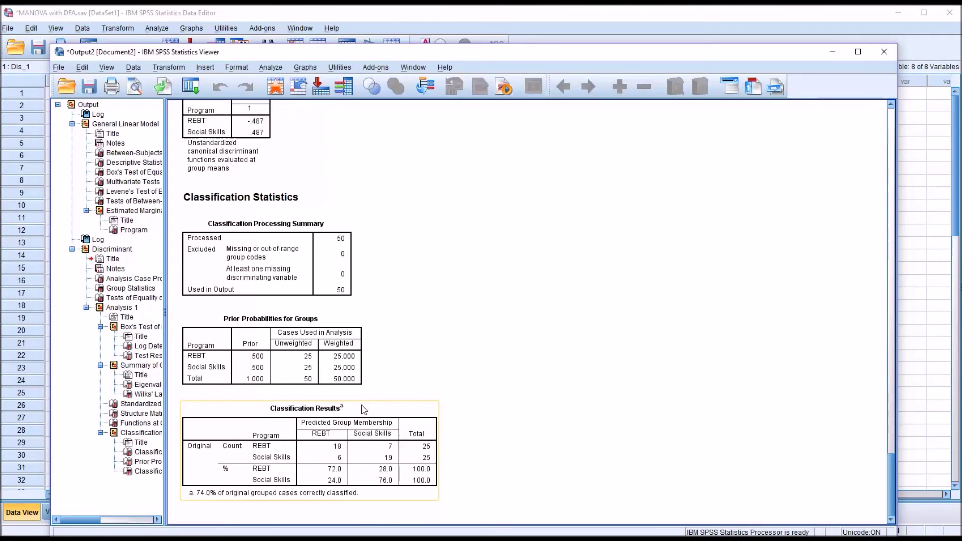
click(352, 18)
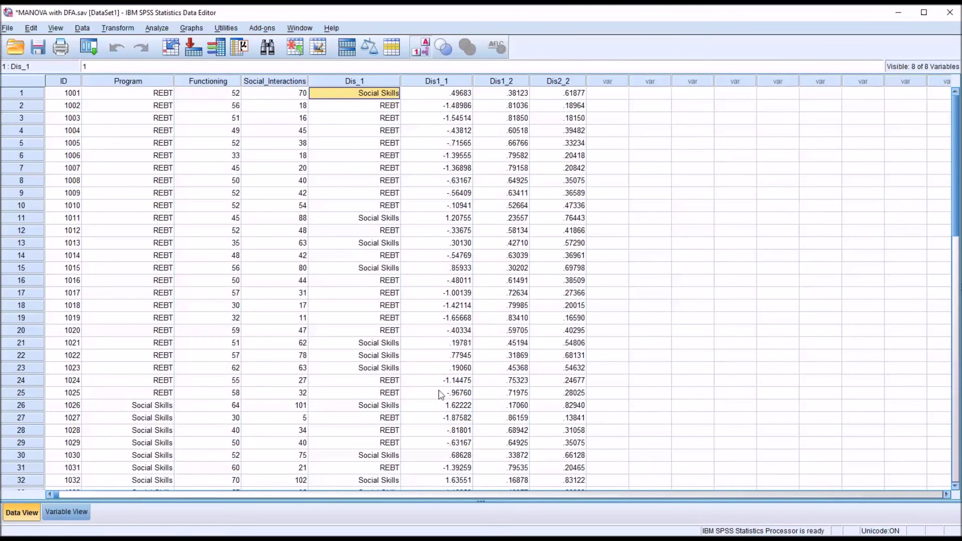
click(31, 94)
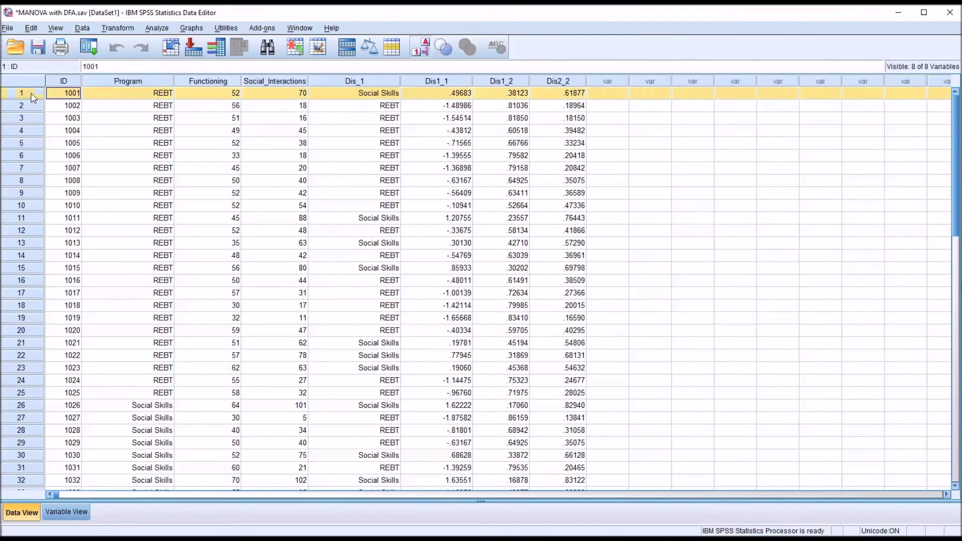
click(157, 95)
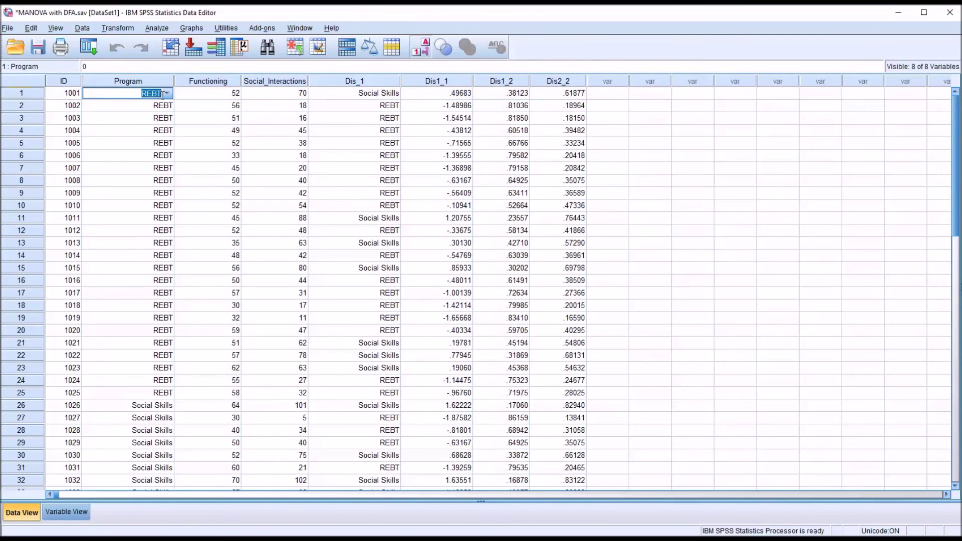
click(350, 97)
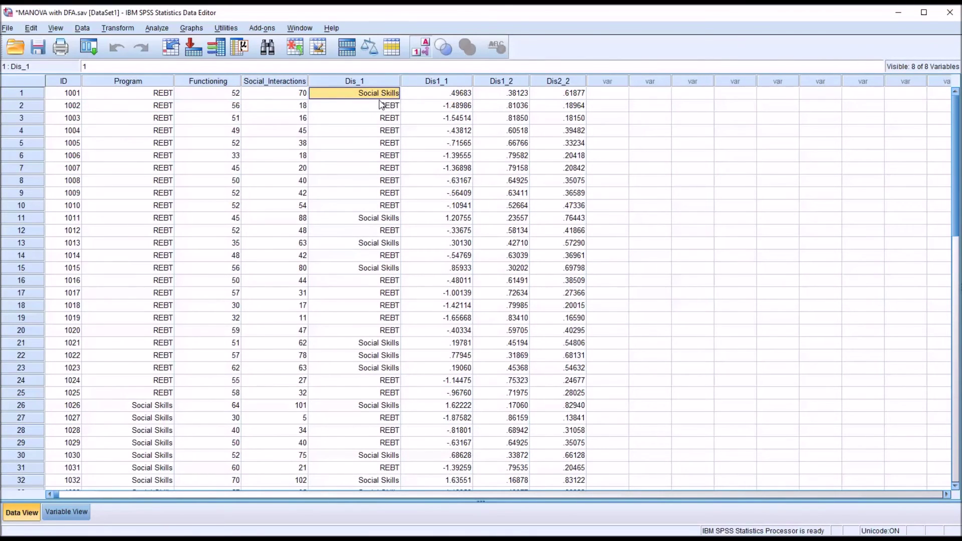
click(443, 97)
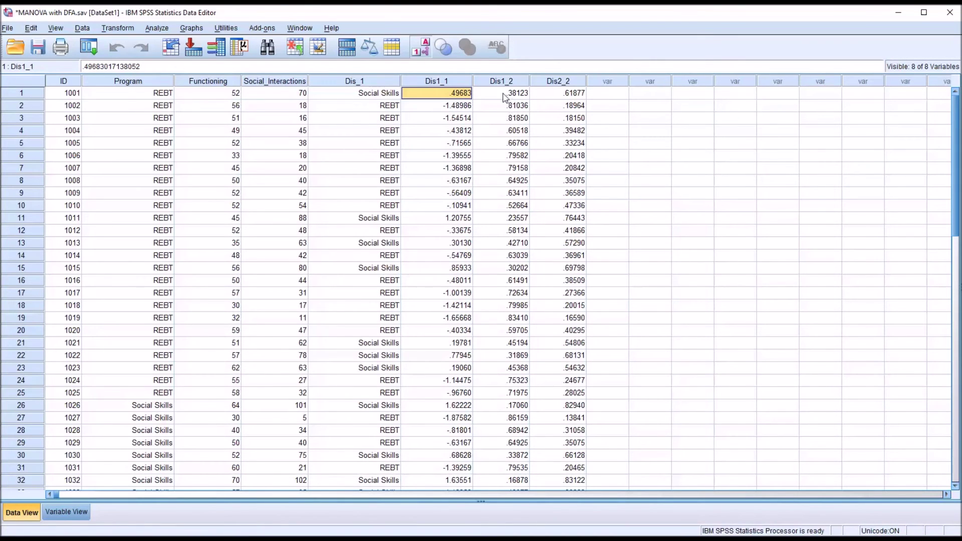
click(503, 94)
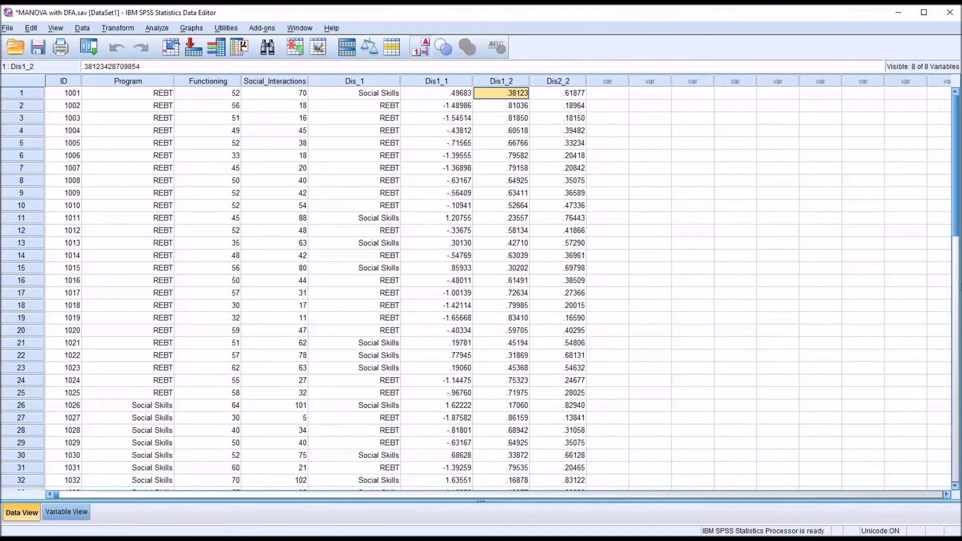
click(557, 93)
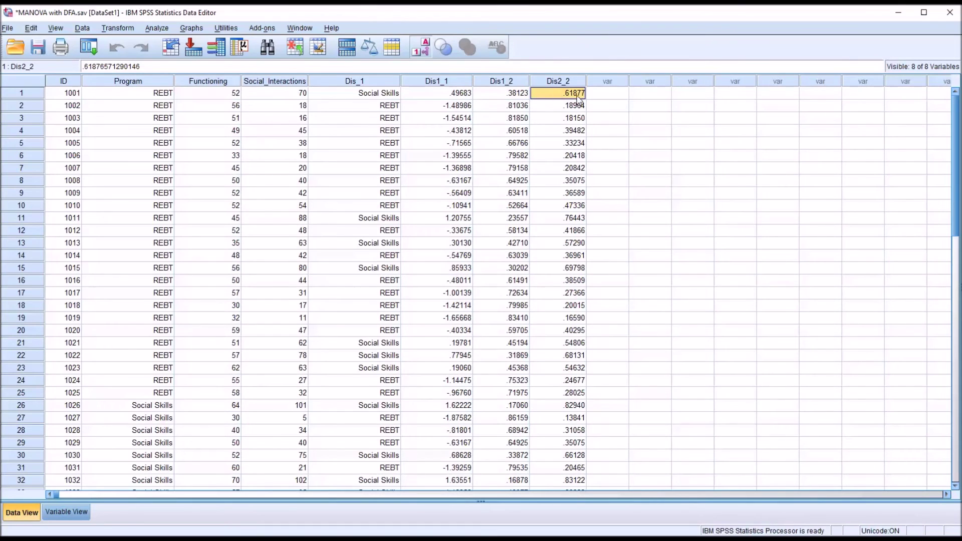
click(354, 96)
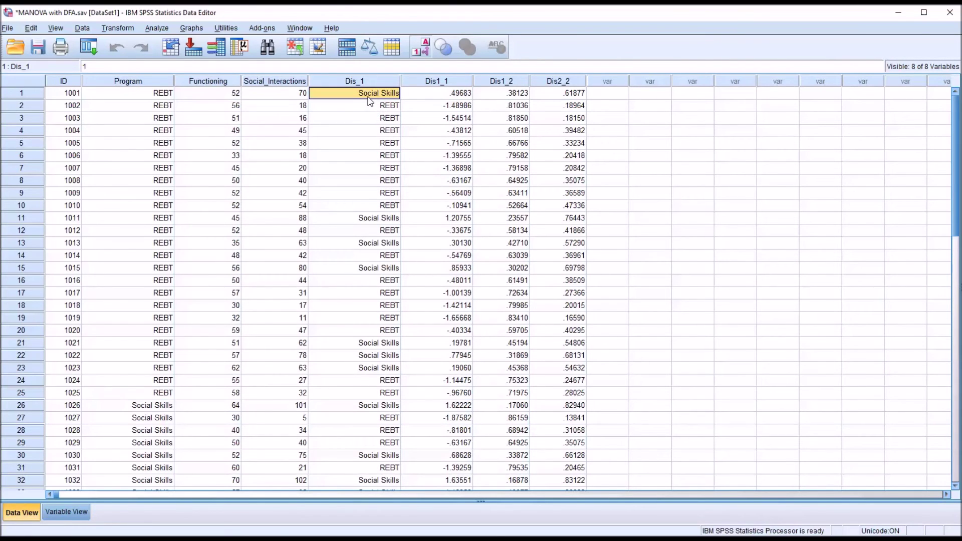
click(164, 95)
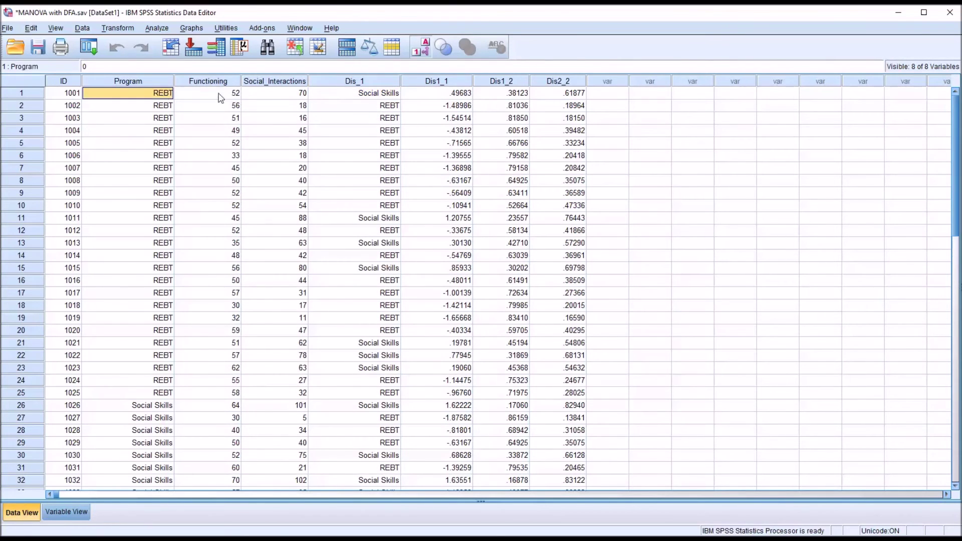
click(340, 95)
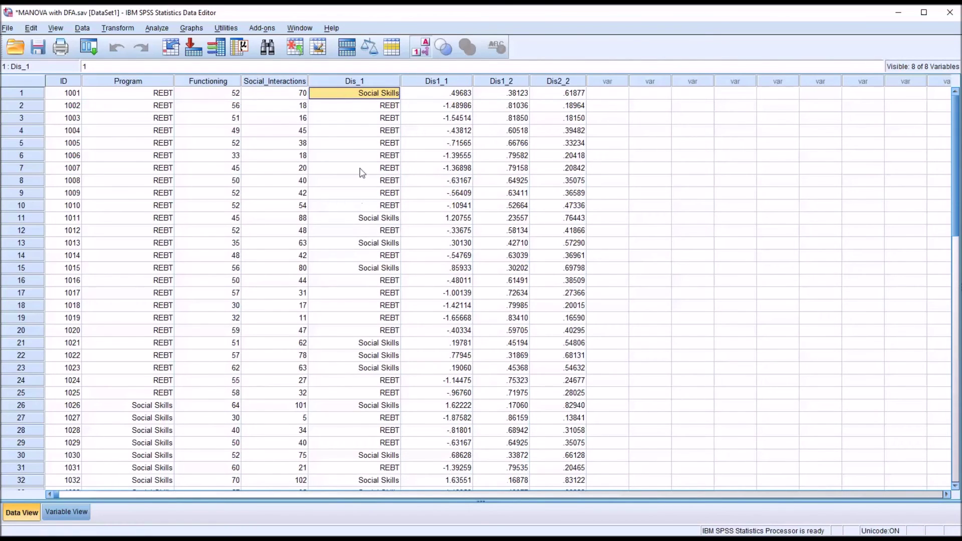
Compare the predicted groups and discriminant scores of cases 2 to 10 with the Functions at Group Centroids table.
drag(326, 106, 333, 205)
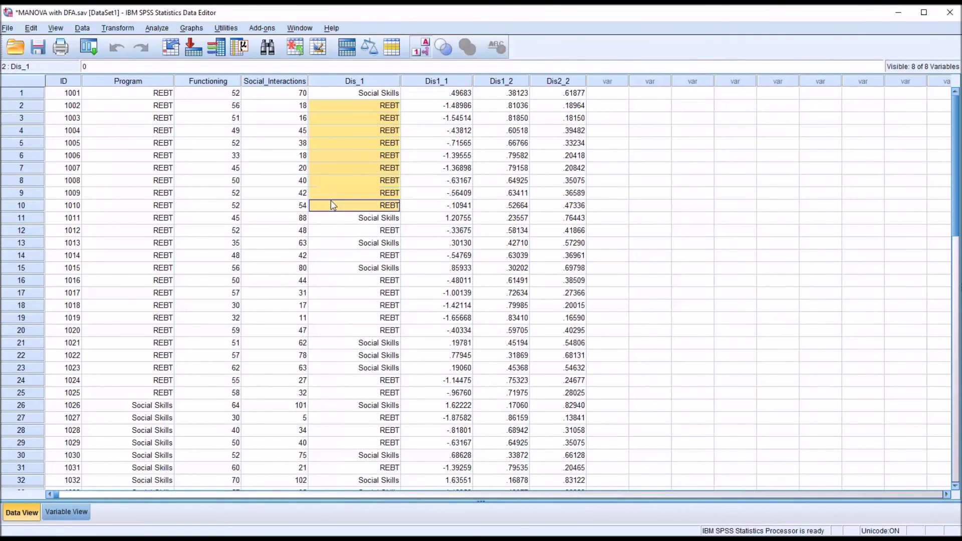
click(377, 206)
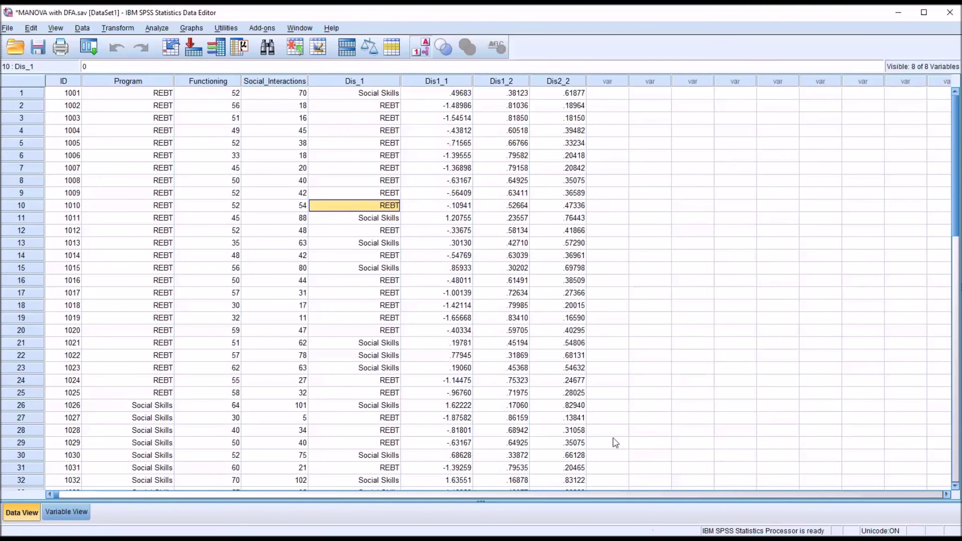
drag(434, 106, 434, 206)
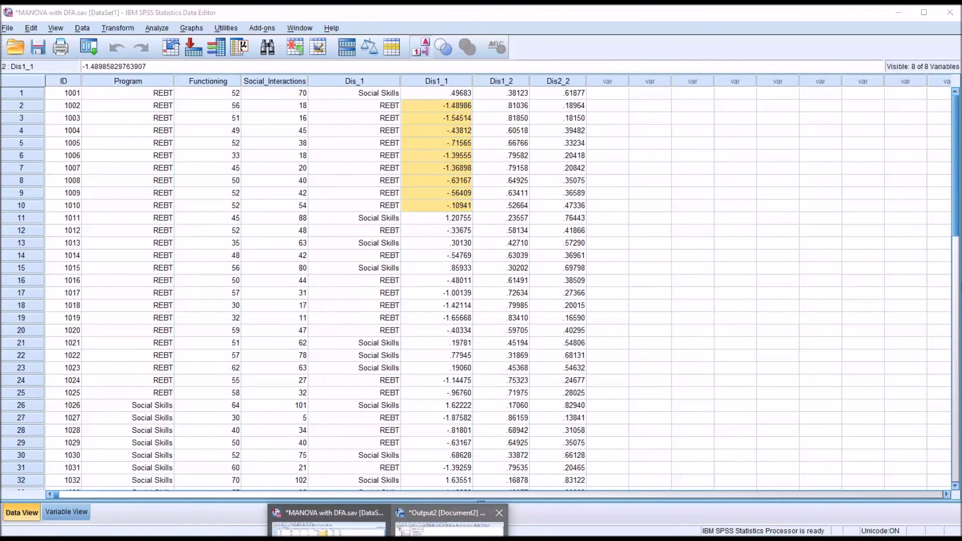
click(451, 520)
drag(891, 484, 891, 456)
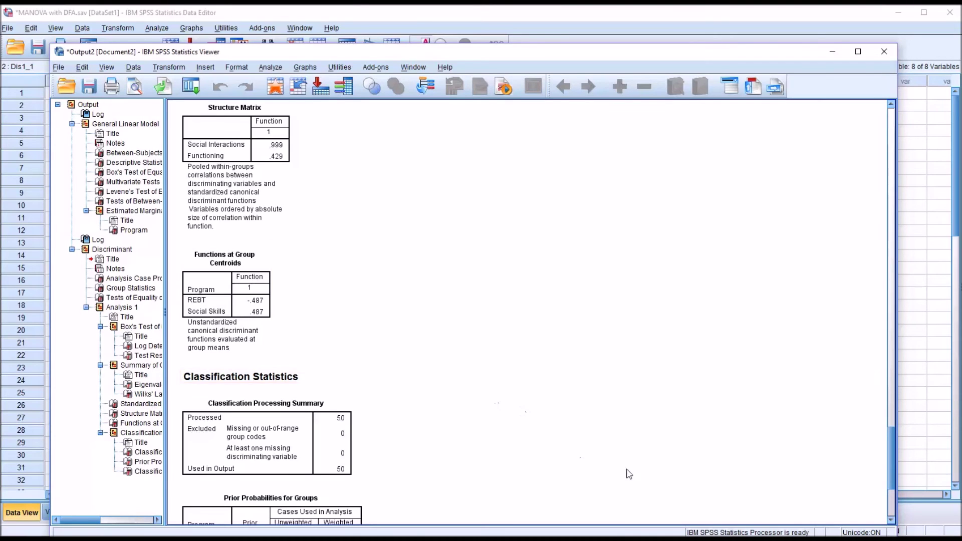
click(560, 19)
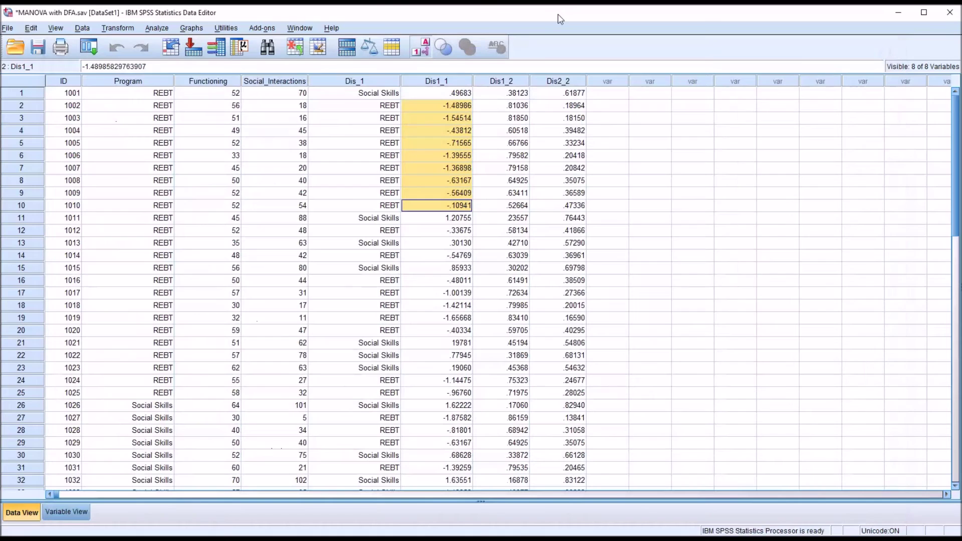
Examine case 11's discriminant score, the predicted groups of cases 1 to 25, and case 27's score against its actual and predicted program.
click(438, 219)
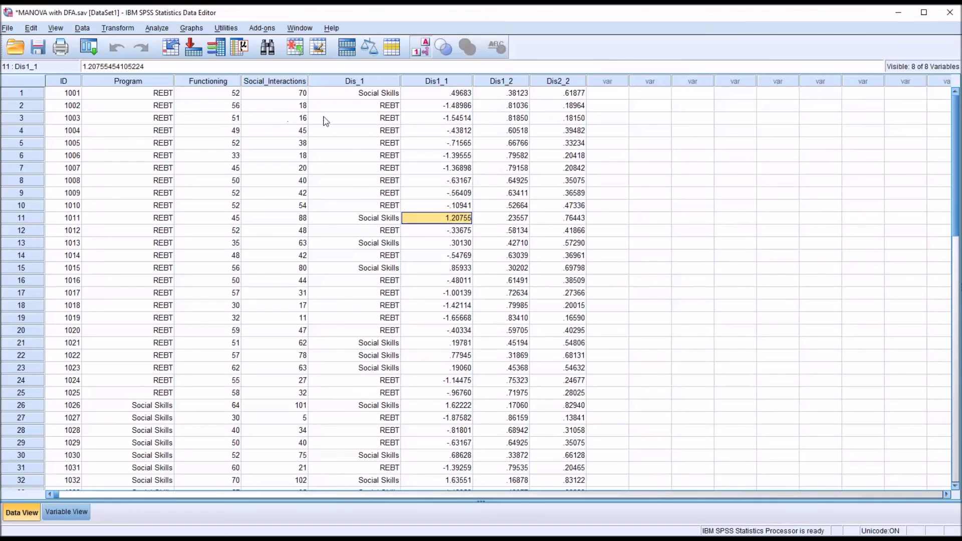
drag(341, 93, 332, 393)
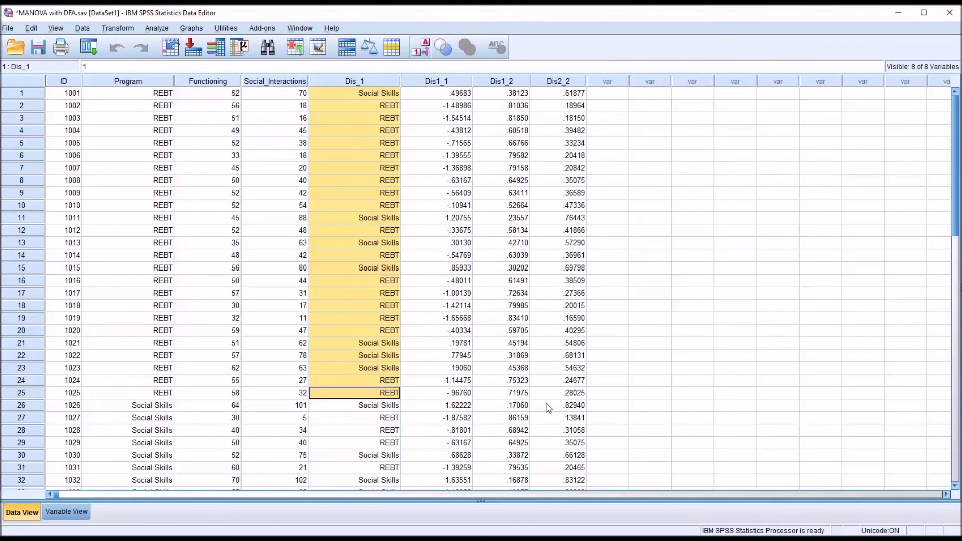
click(430, 420)
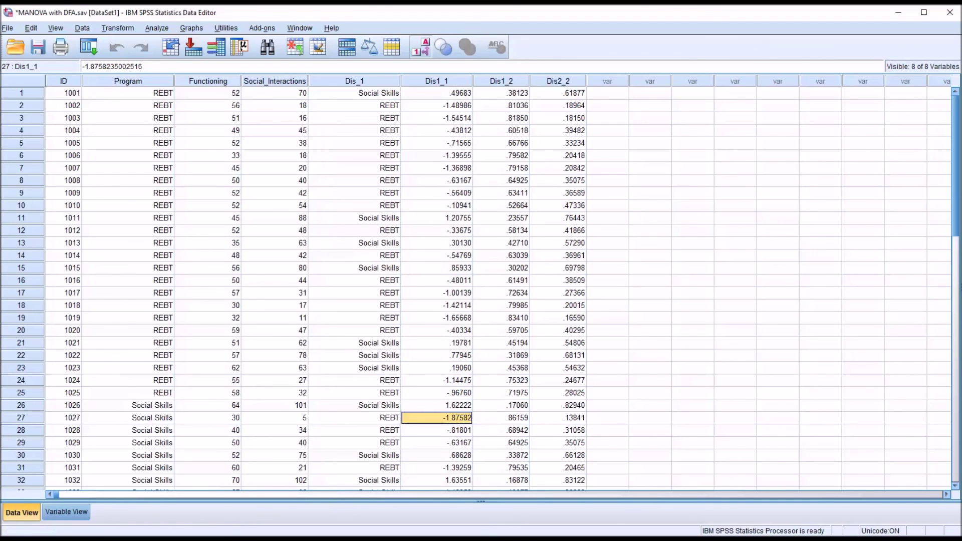
click(158, 419)
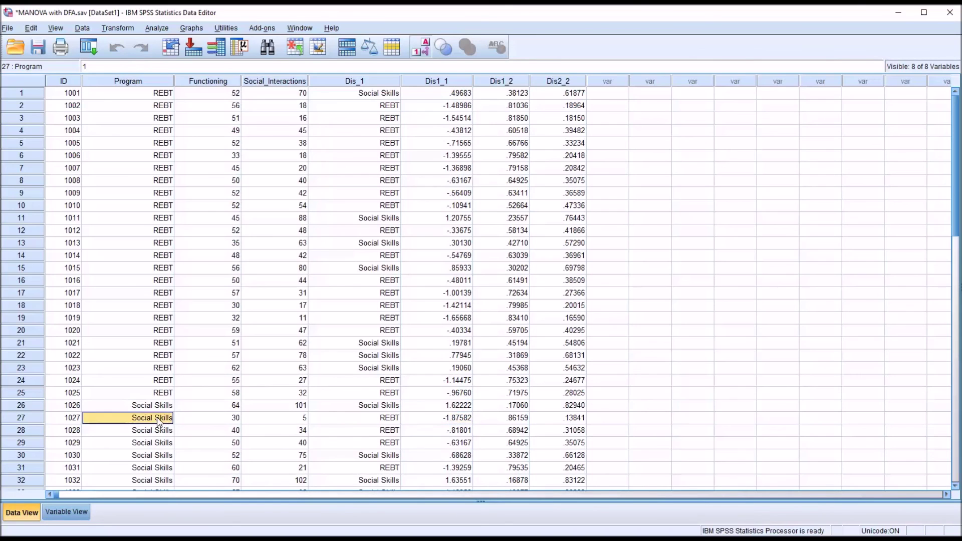
click(357, 422)
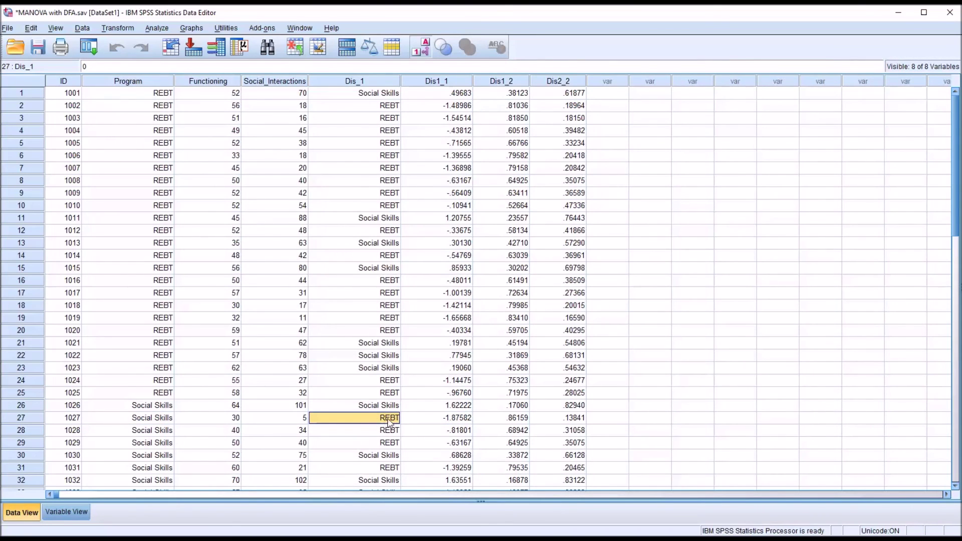
Examine case 10's discriminant score and case 1's predicted group alongside the Functioning, Social_Interactions and Program variables.
click(439, 206)
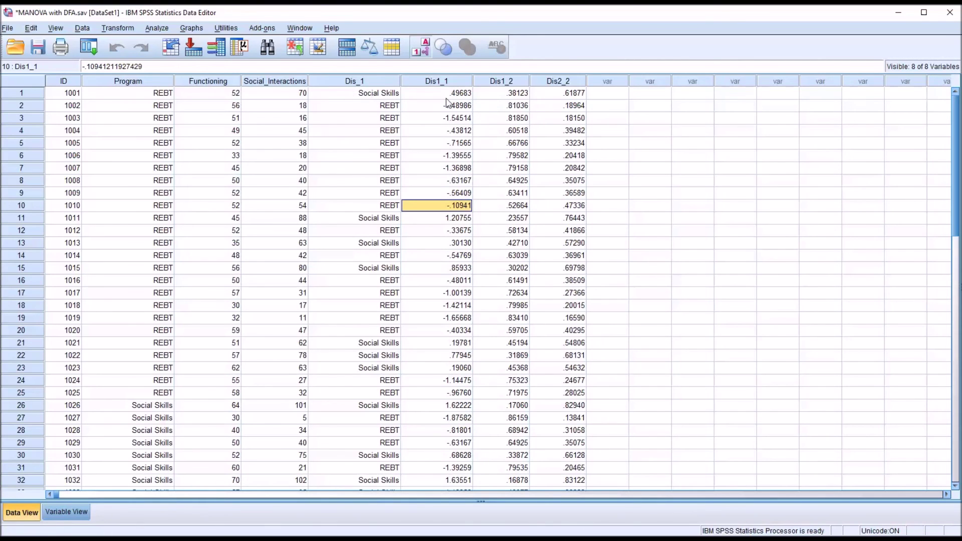
click(361, 96)
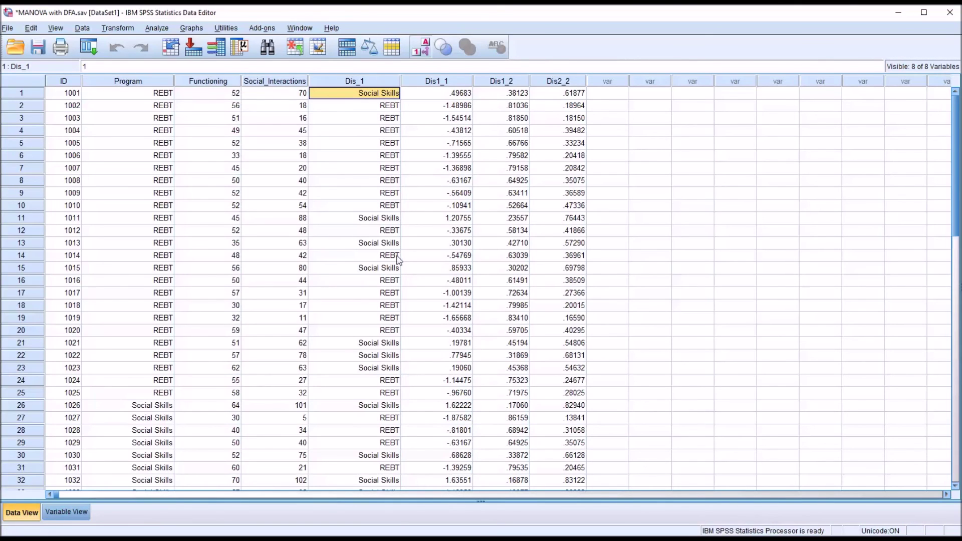
drag(219, 81, 258, 85)
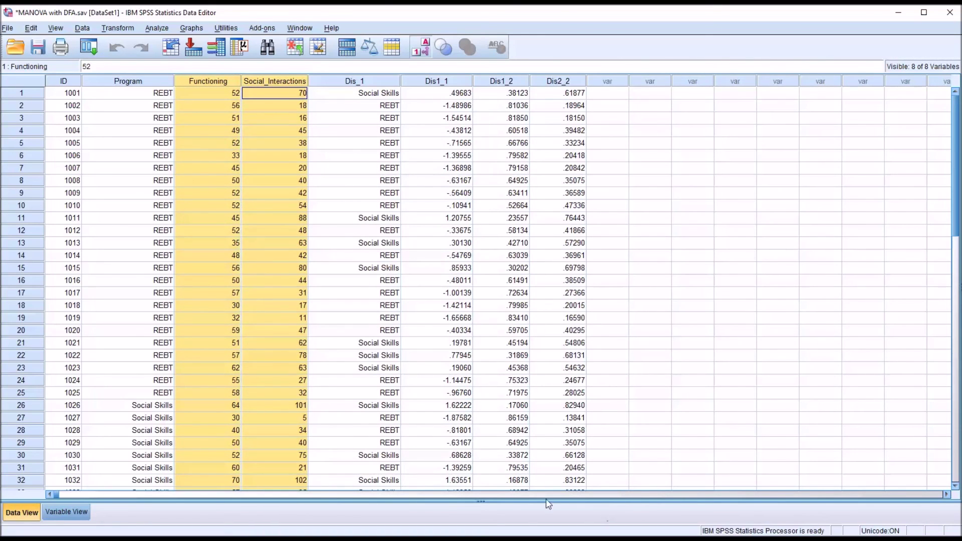
click(136, 81)
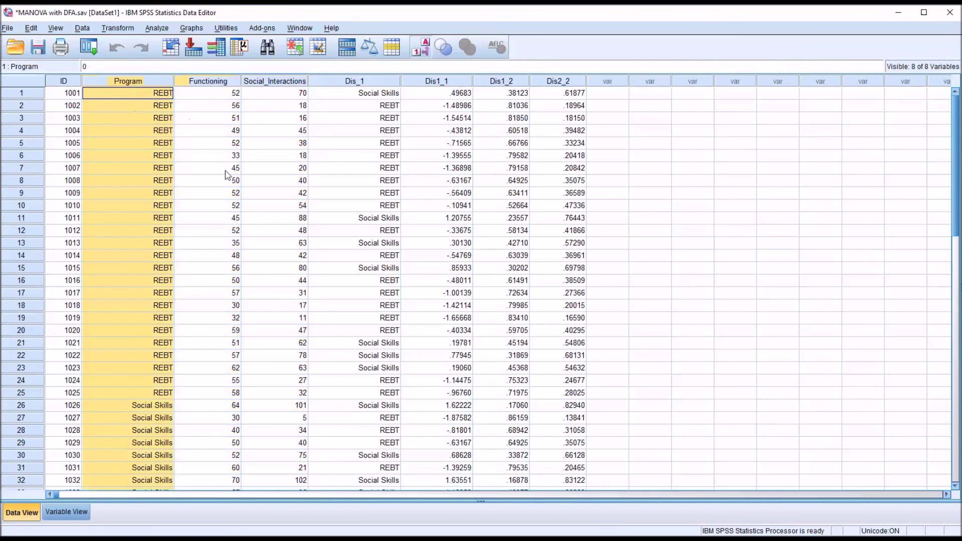